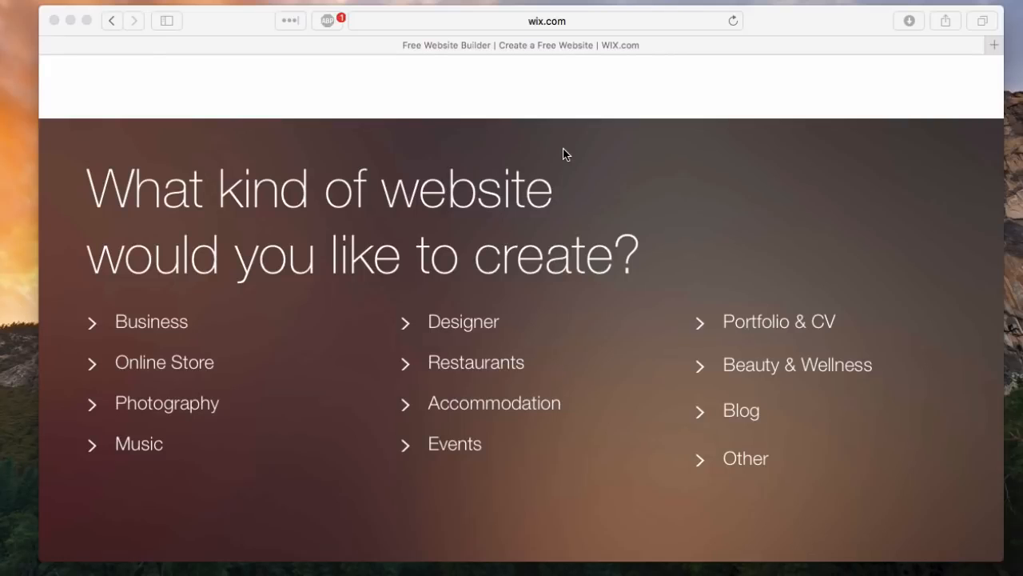
- Look over the website kinds and their subcategories, and open the website template gallery
scroll(564, 154, down, 2)
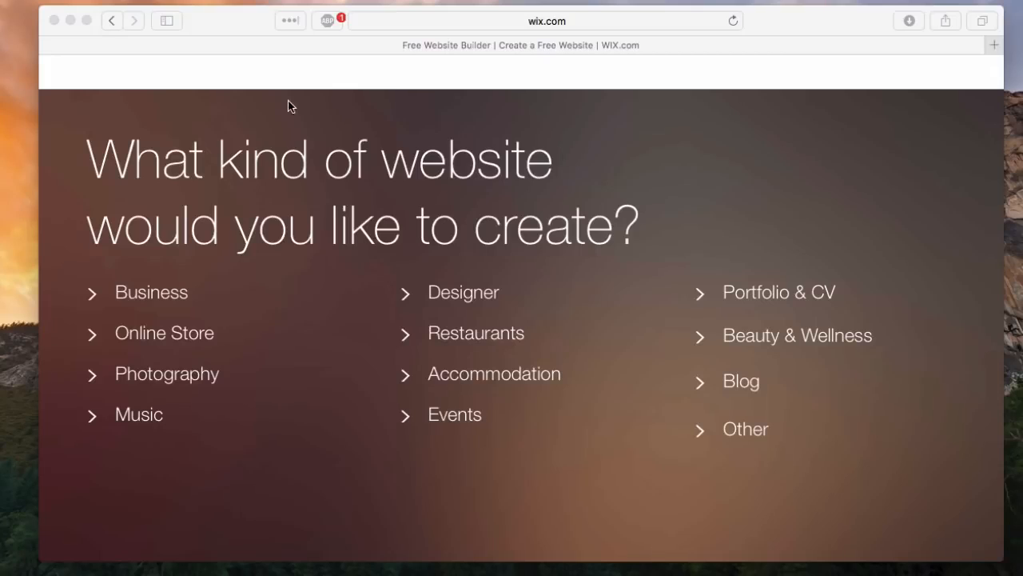
click(156, 252)
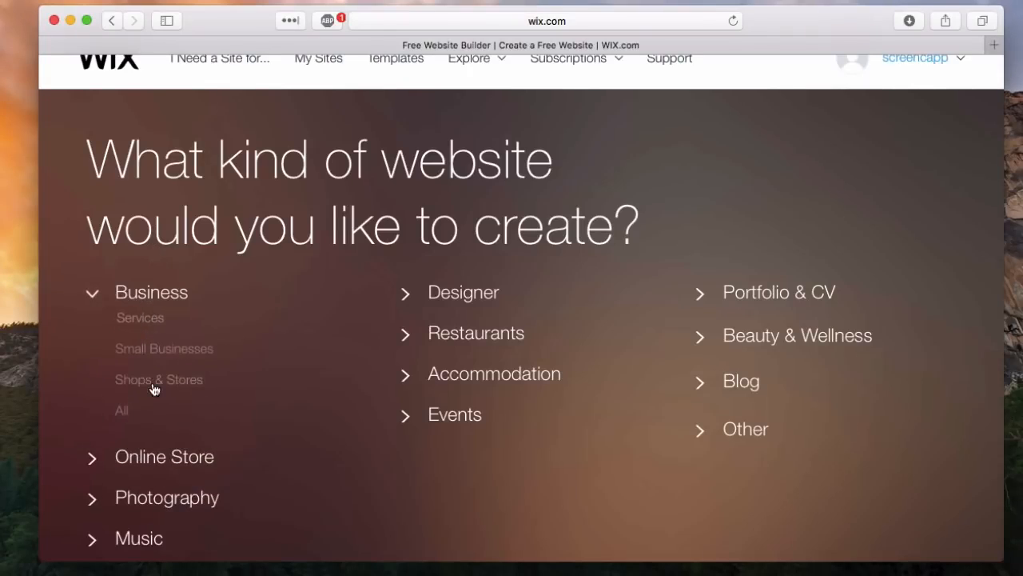
mouse_move(285, 477)
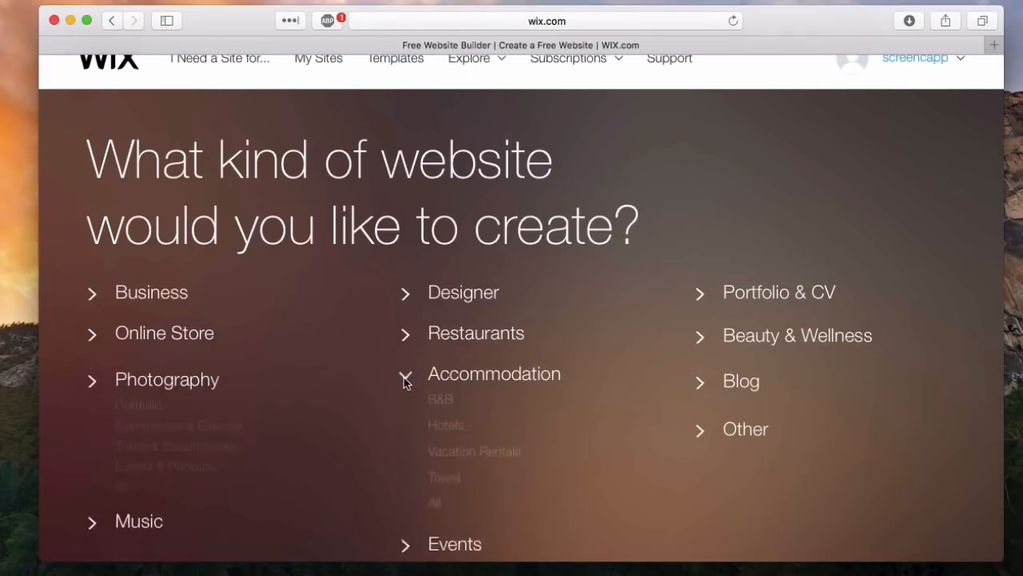
mouse_move(512, 334)
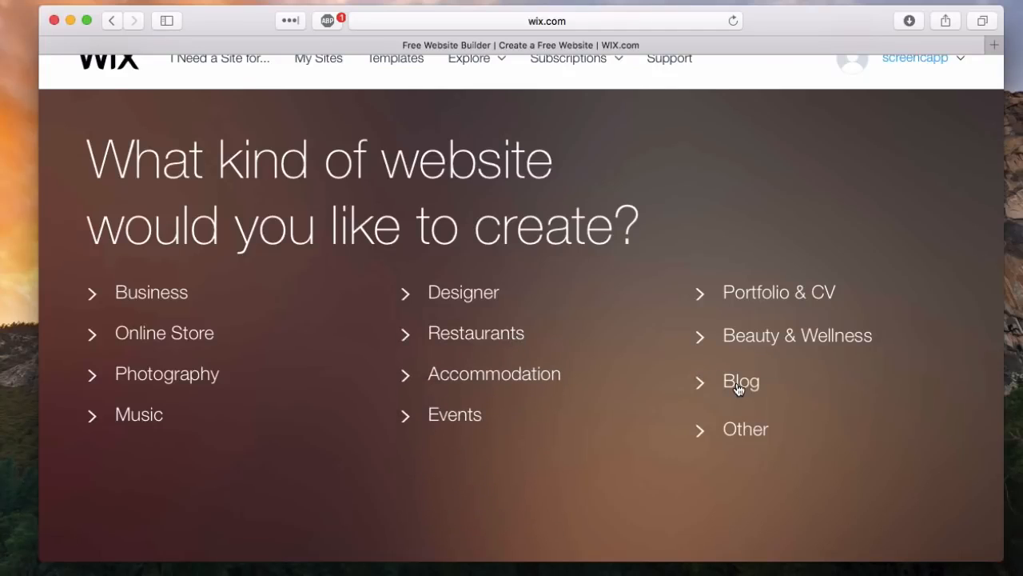
click(737, 387)
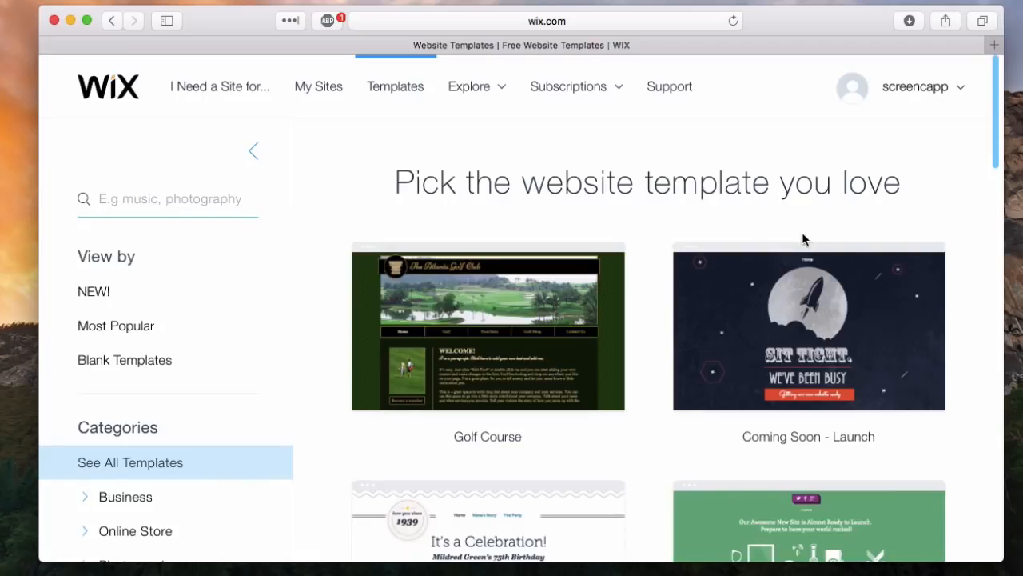
- Examine the template categories and the range of website templates offered in the gallery
scroll(144, 400, down, 5)
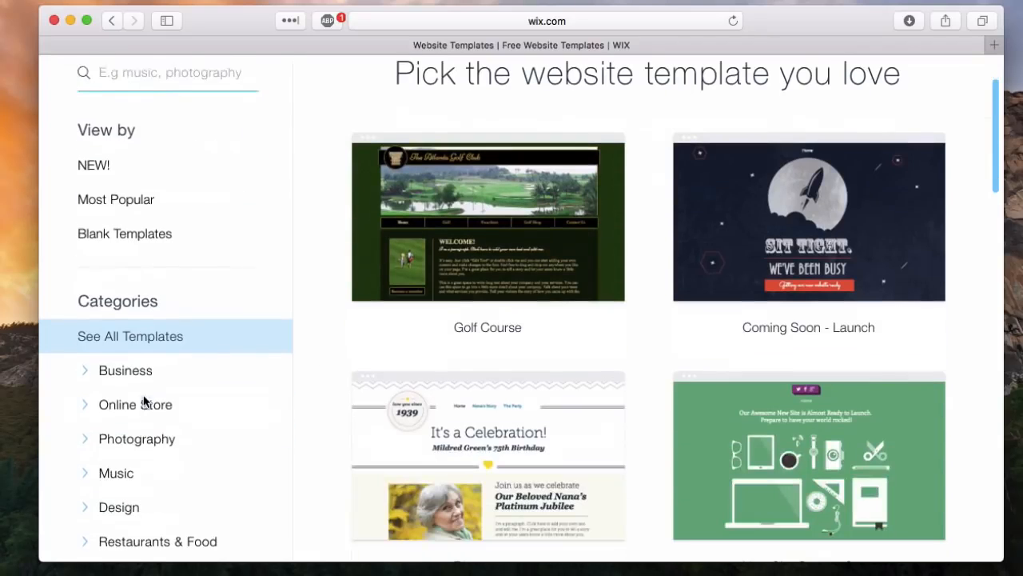
scroll(141, 402, down, 4)
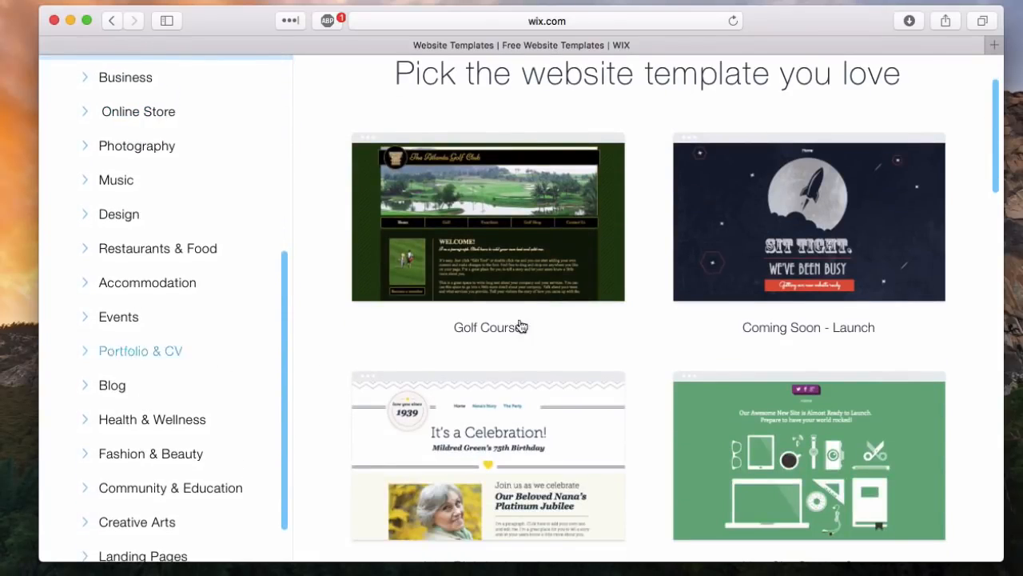
scroll(749, 324, down, 4)
scroll(749, 323, down, 5)
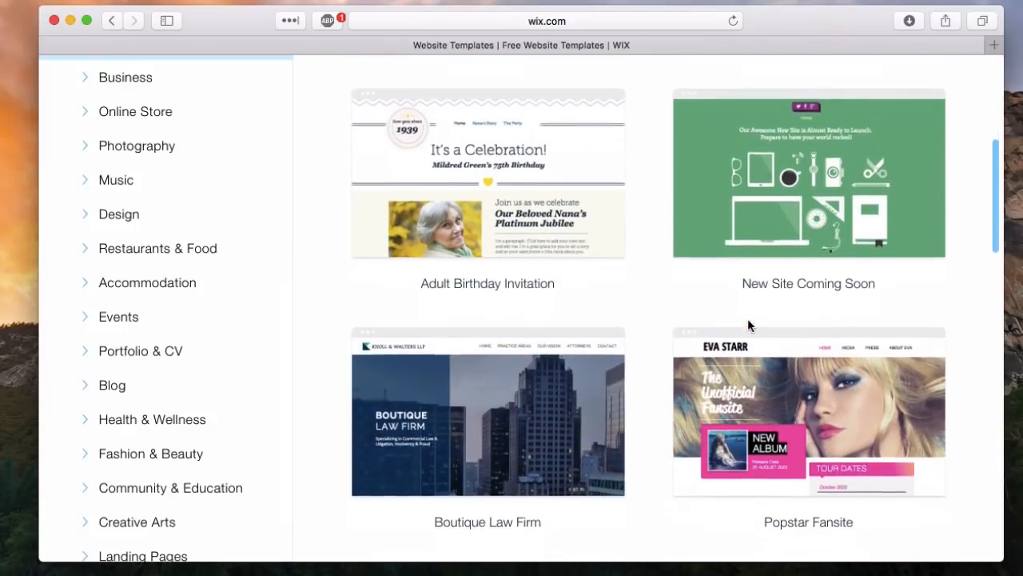
scroll(748, 319, up, 10)
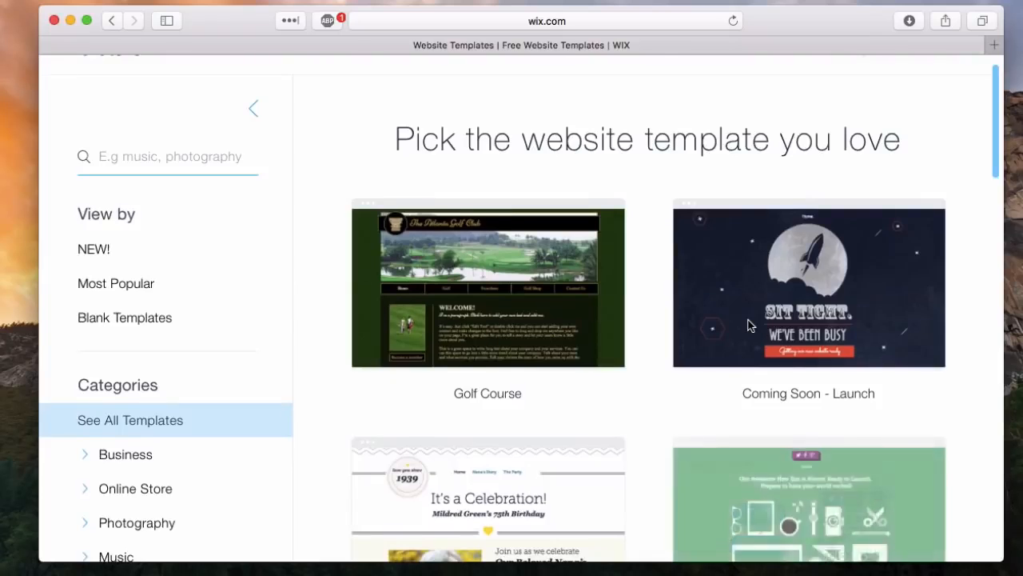
scroll(749, 324, up, 1)
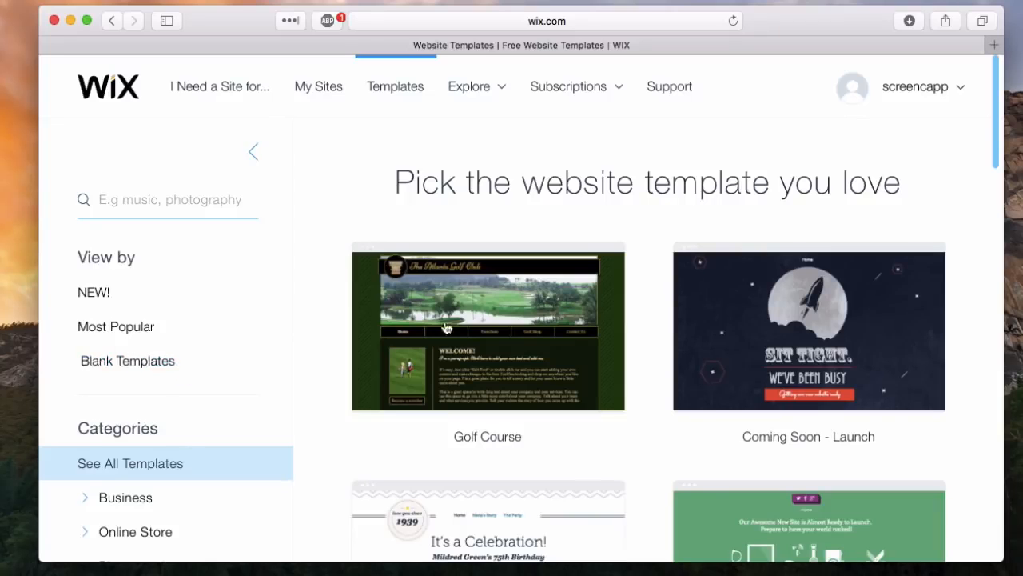
mouse_move(558, 270)
scroll(516, 405, down, 5)
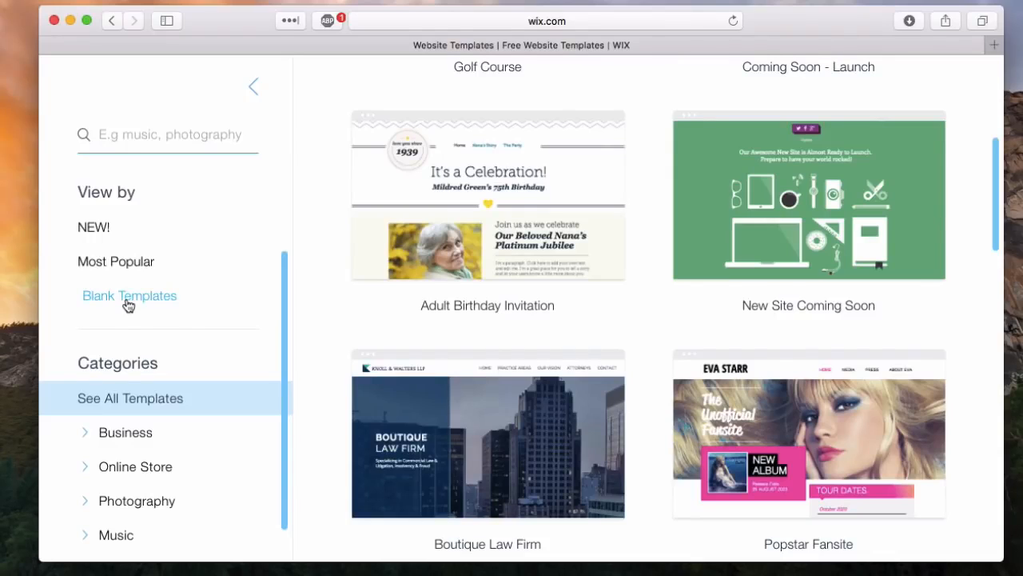
- Show the blank templates and open the Start from Scratch template in the Wix Website Editor
click(127, 297)
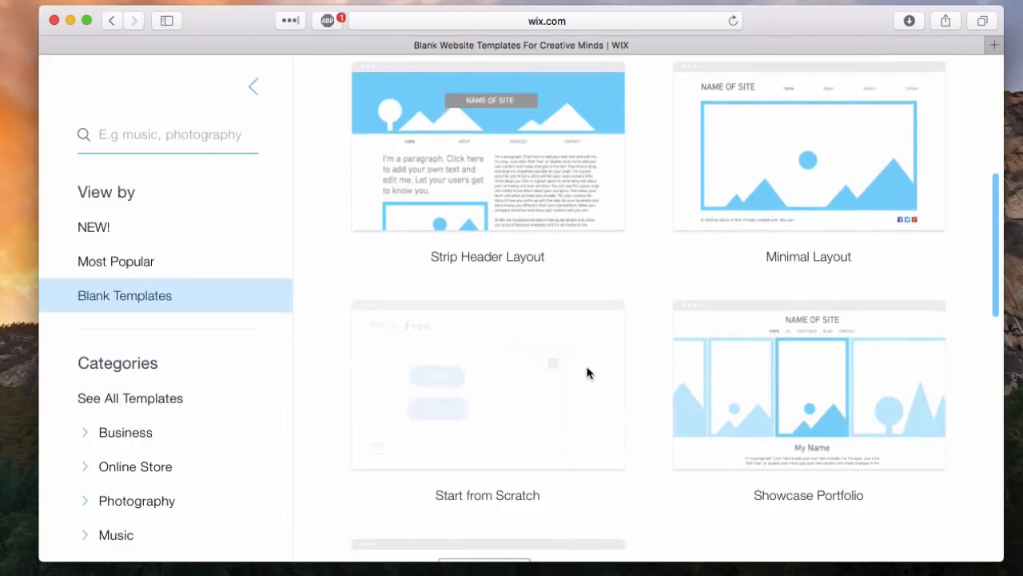
click(436, 372)
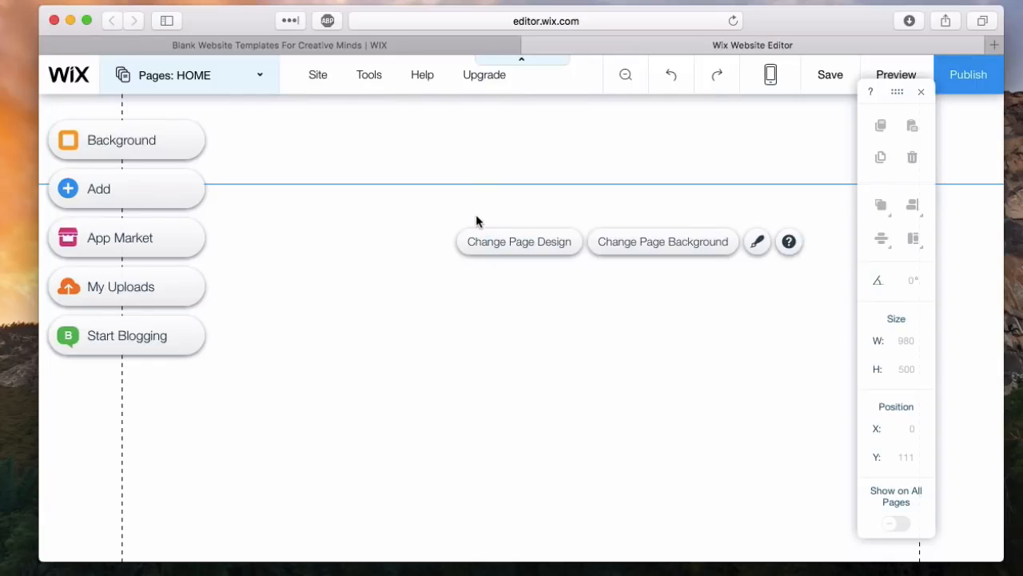
- Add a new page to the site and name it About
click(247, 85)
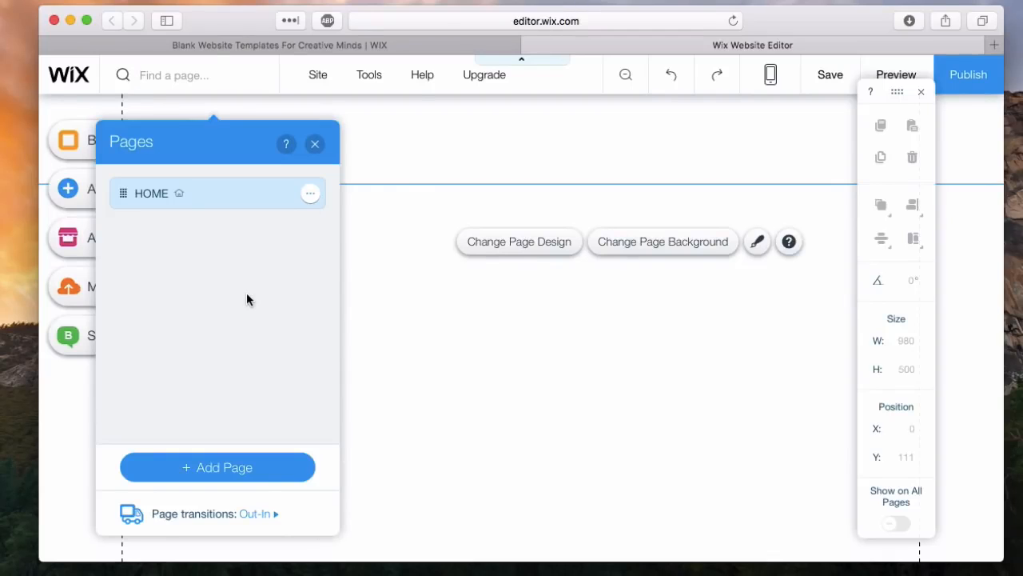
click(251, 465)
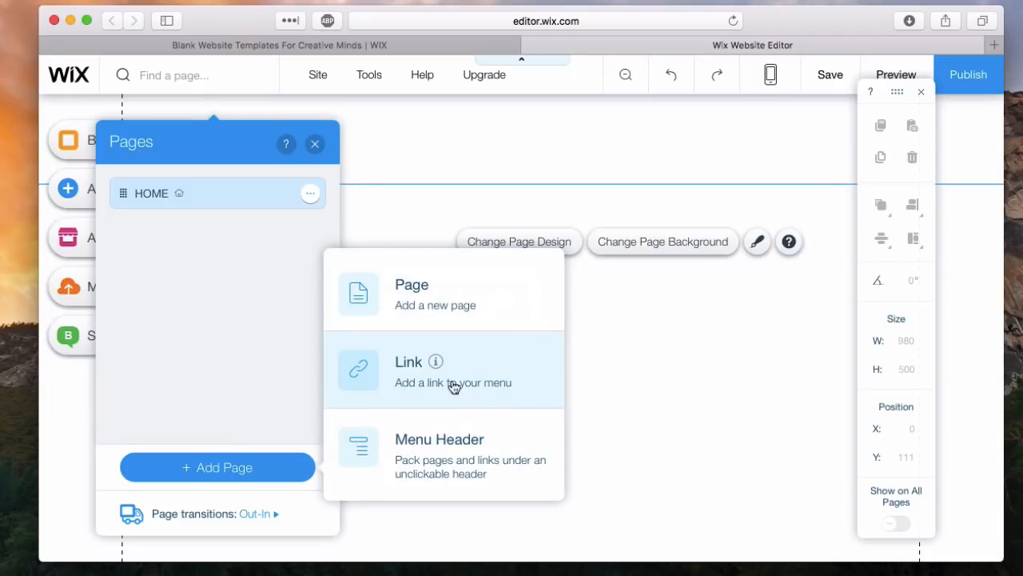
click(405, 297)
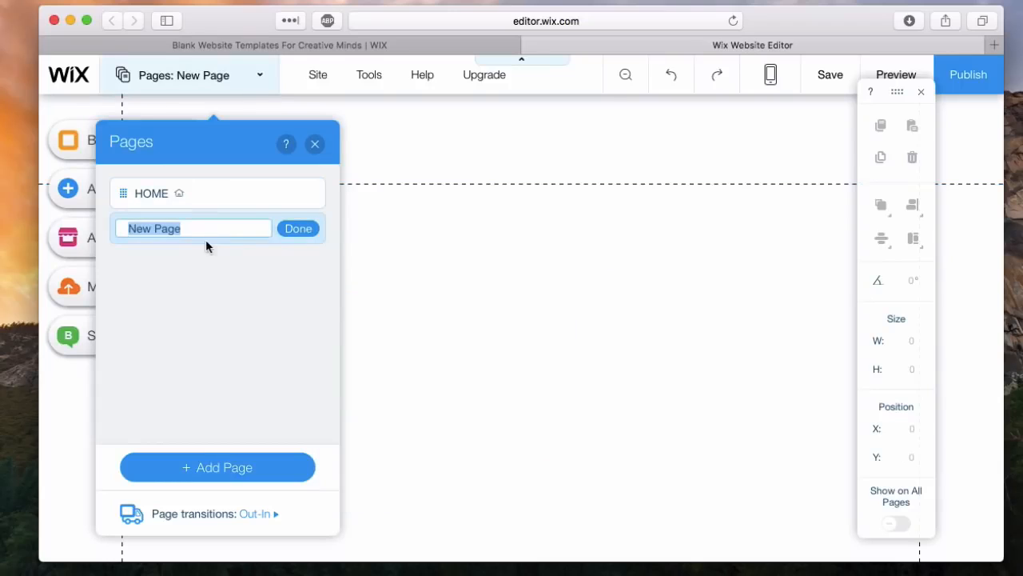
text(About)
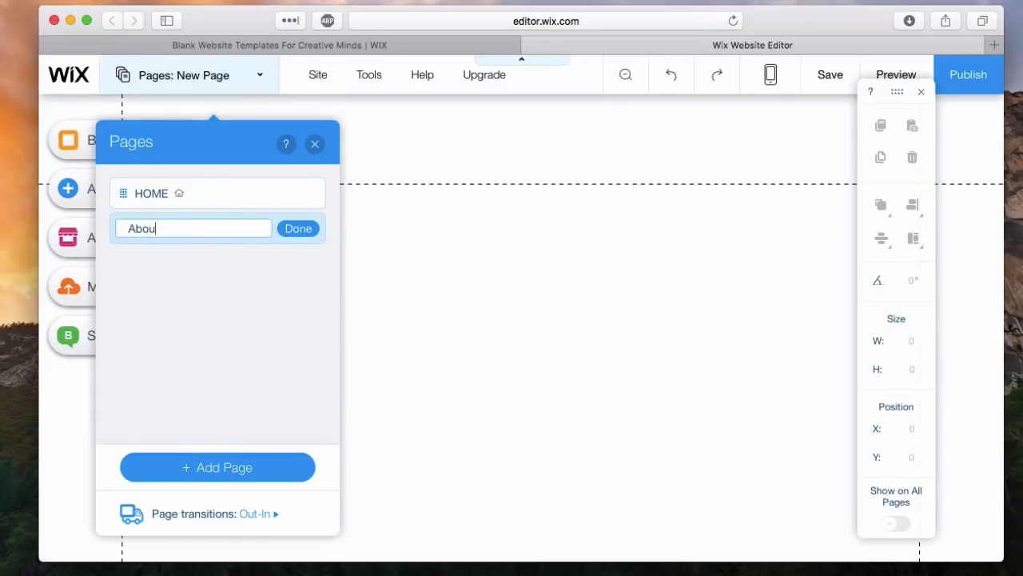
click(302, 230)
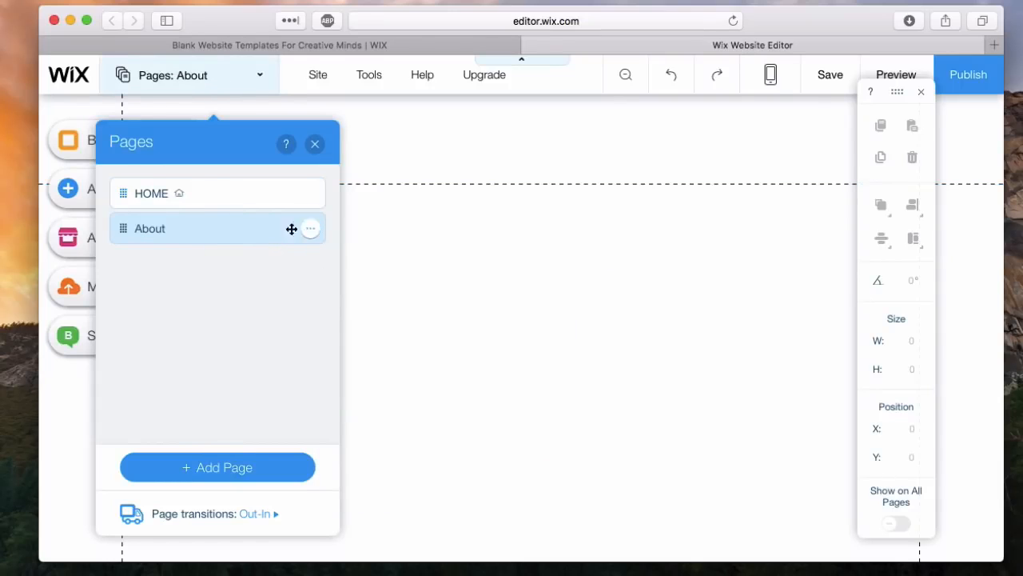
- Switch between the HOME and About pages, and delete the About page from the site
click(225, 198)
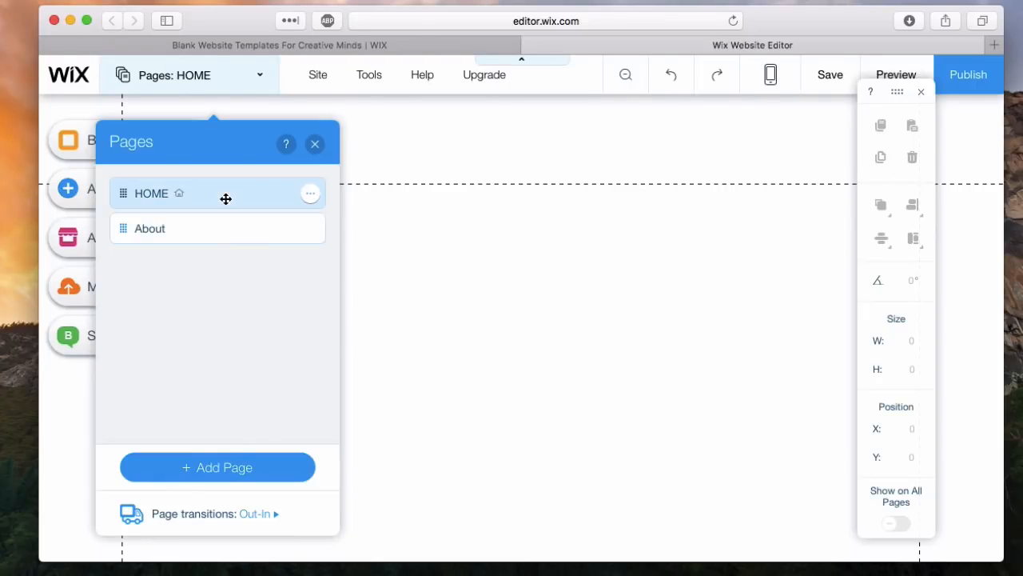
click(248, 226)
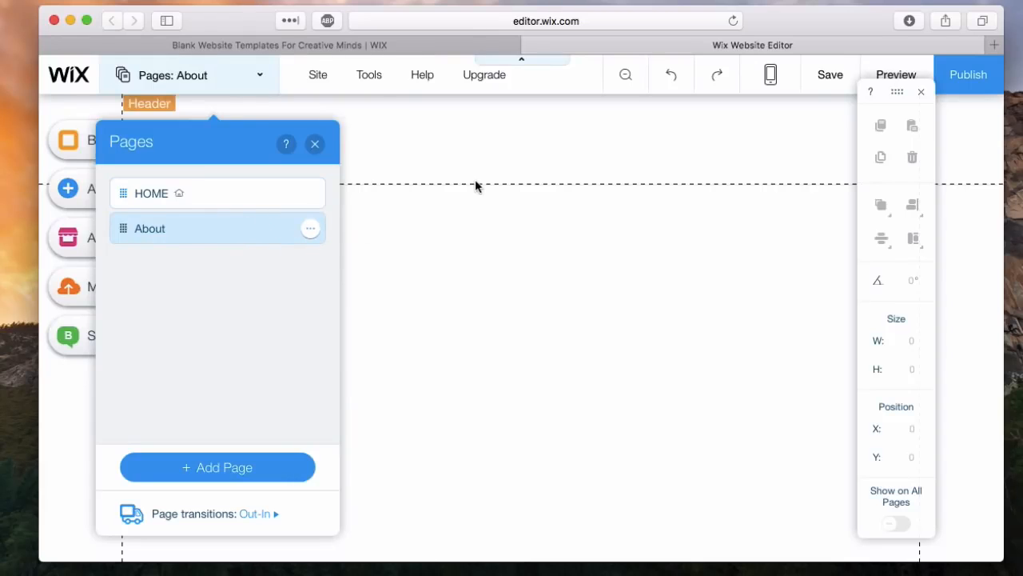
click(311, 231)
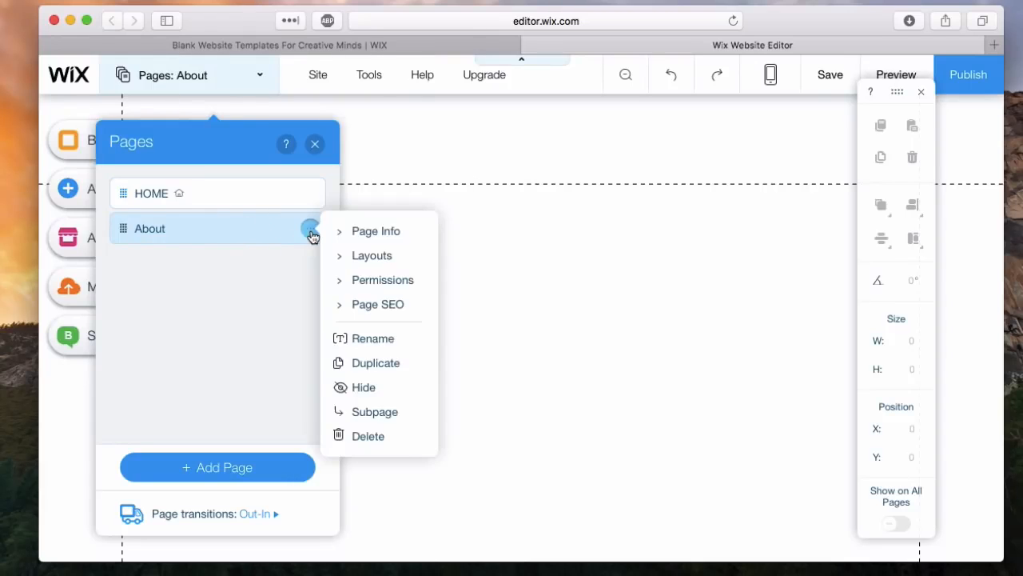
click(361, 436)
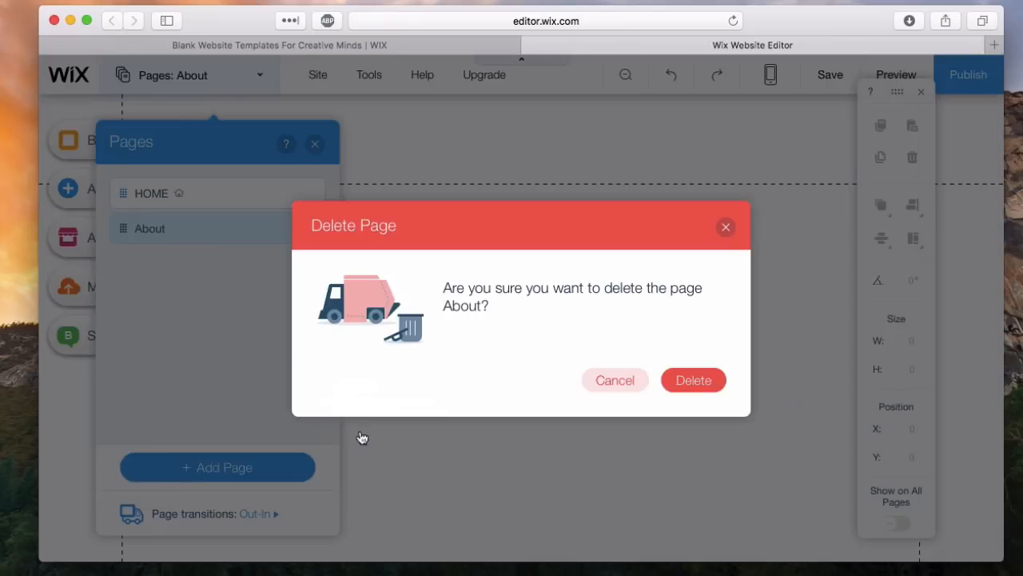
click(689, 383)
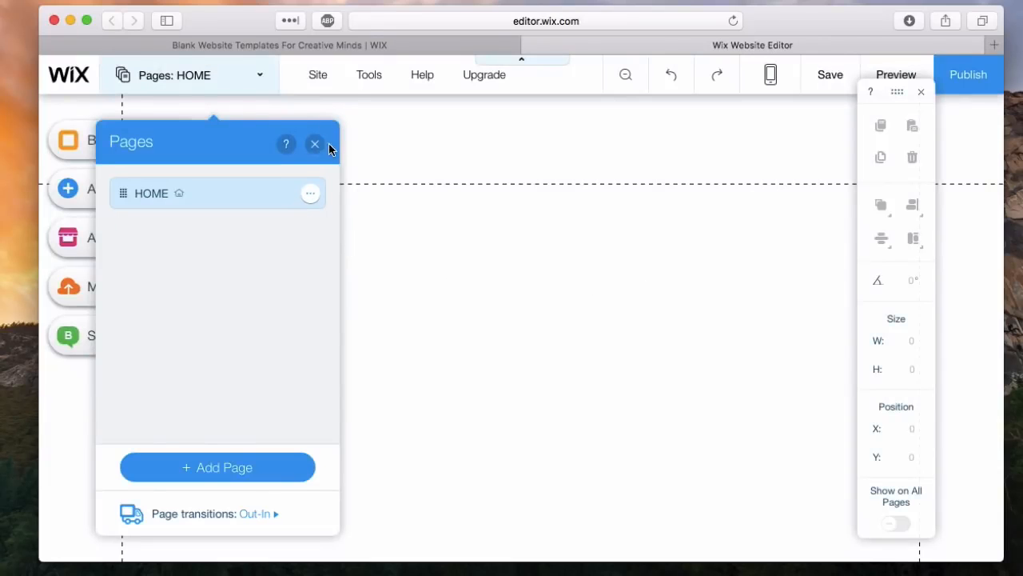
click(322, 105)
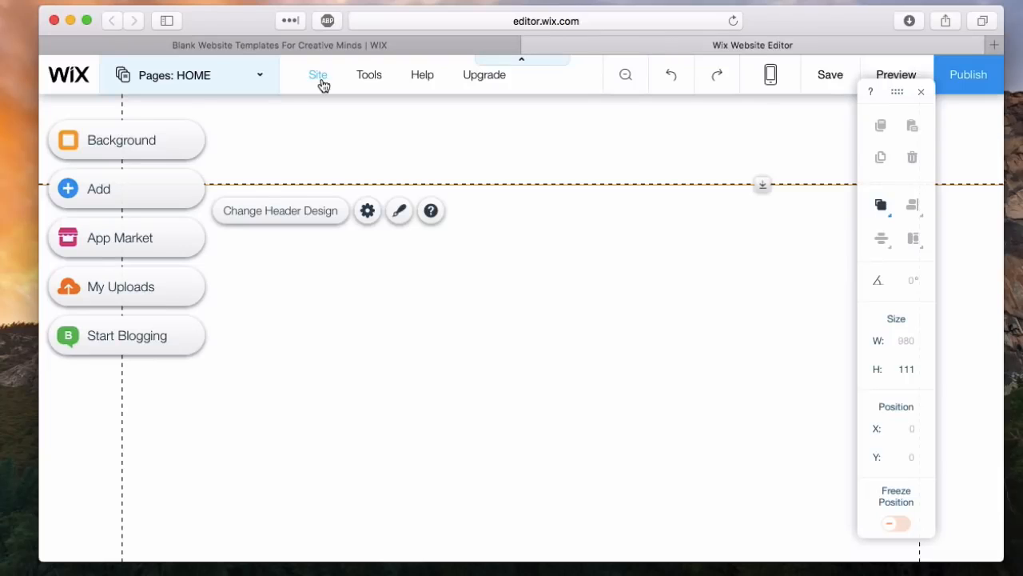
click(322, 83)
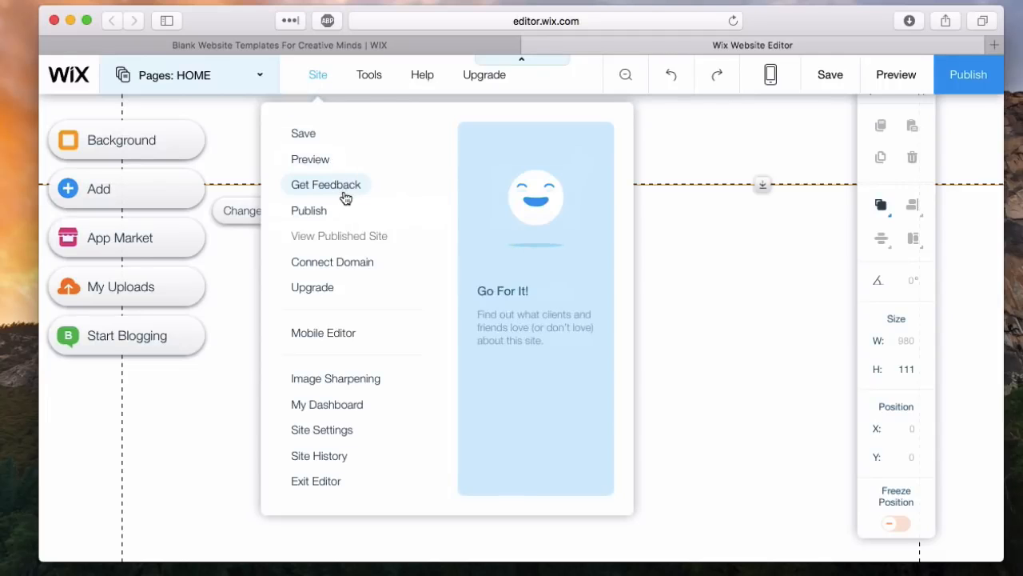
mouse_move(371, 93)
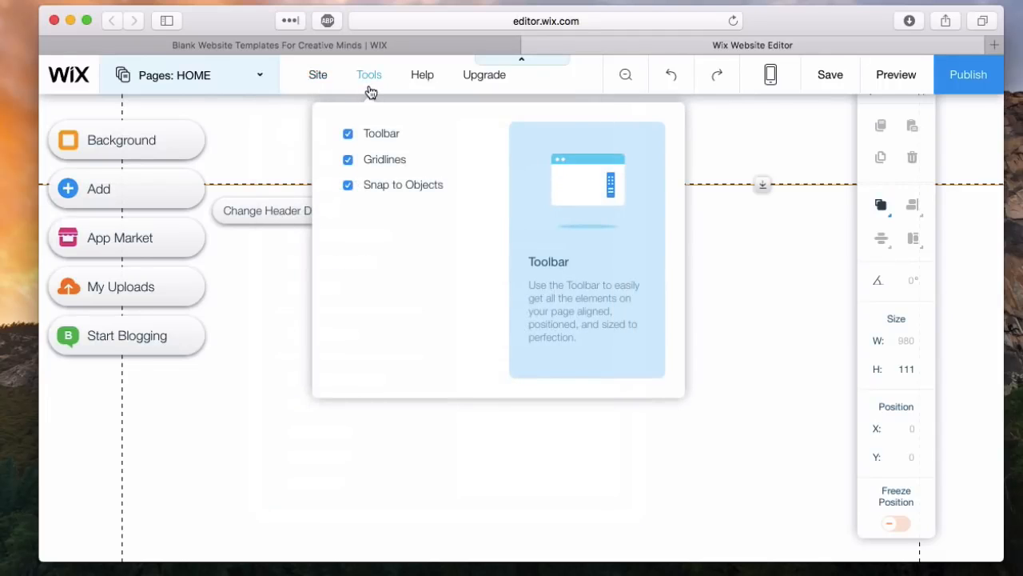
mouse_move(417, 92)
mouse_move(472, 92)
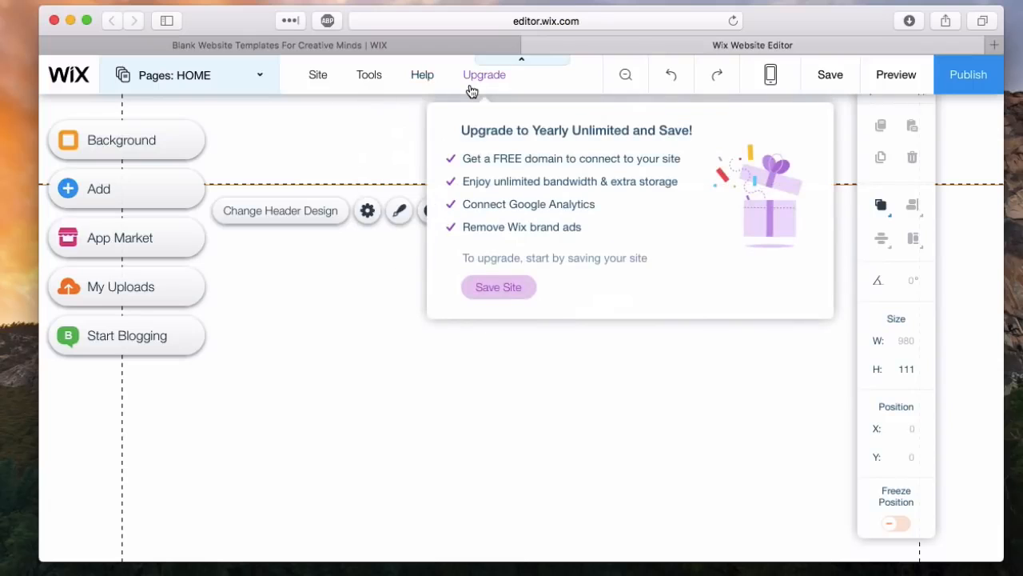
- View the HOME page zoomed out and in the mobile view, and return to the desktop view
click(625, 83)
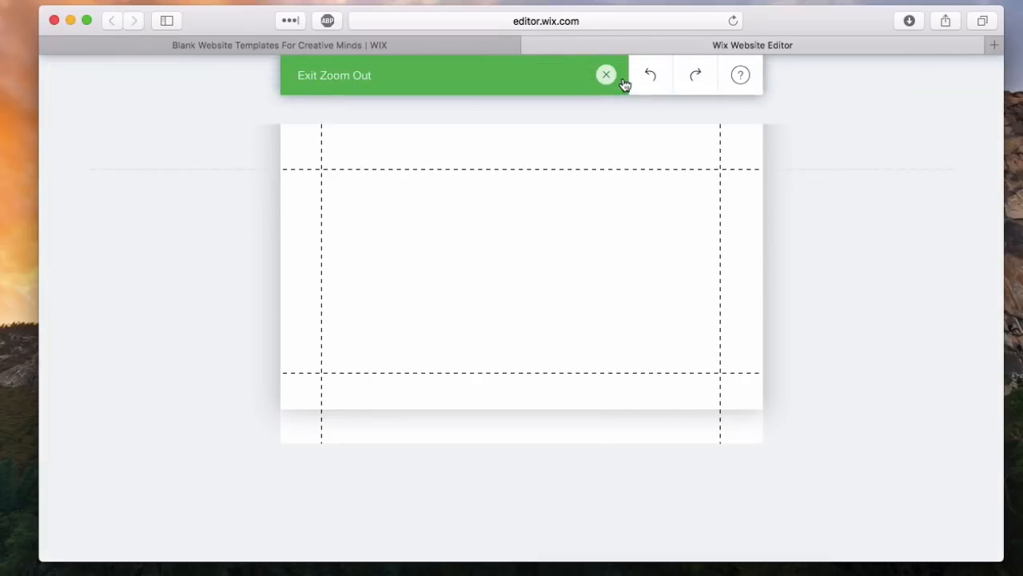
click(606, 75)
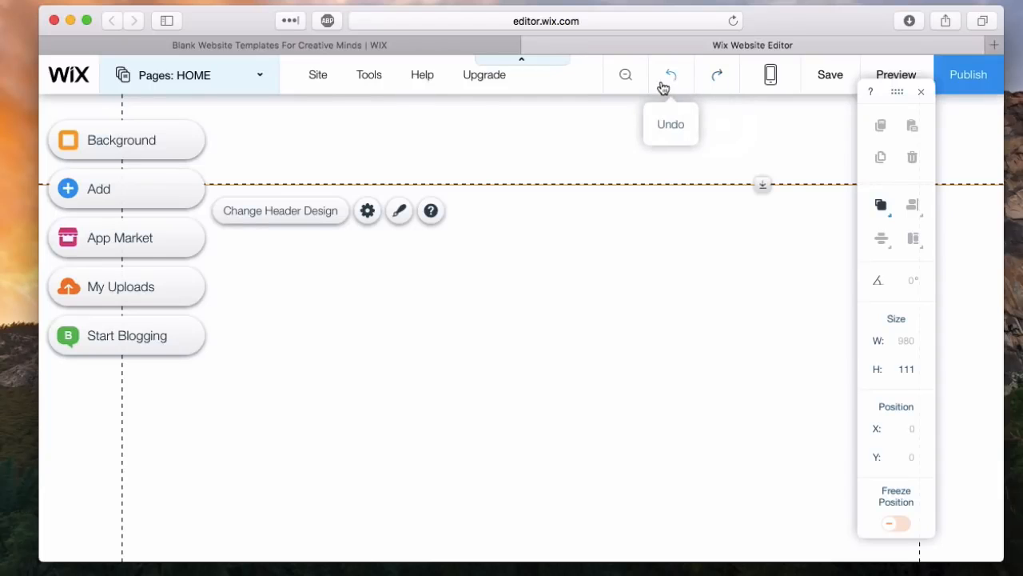
click(772, 80)
click(540, 174)
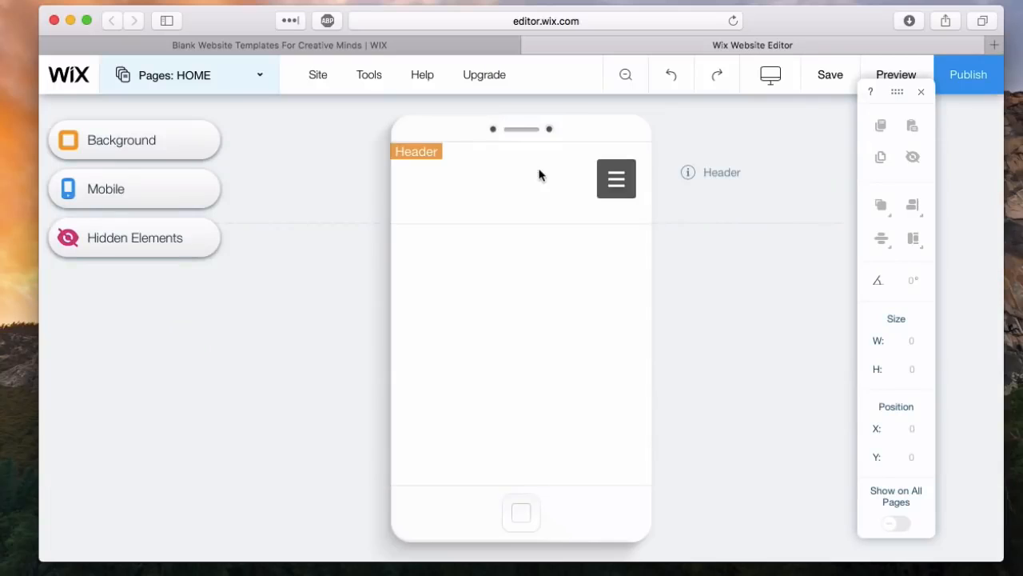
click(763, 96)
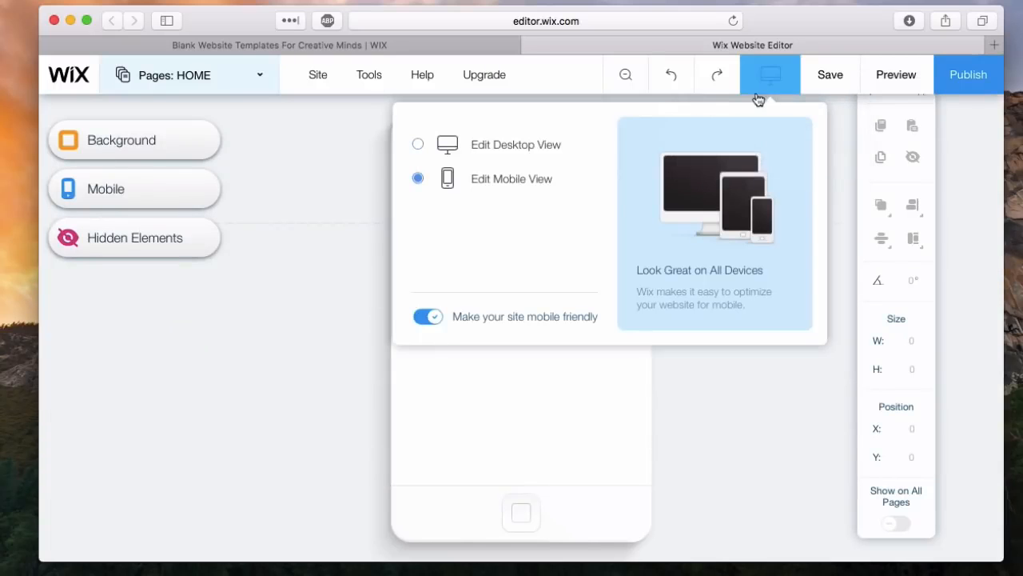
click(544, 147)
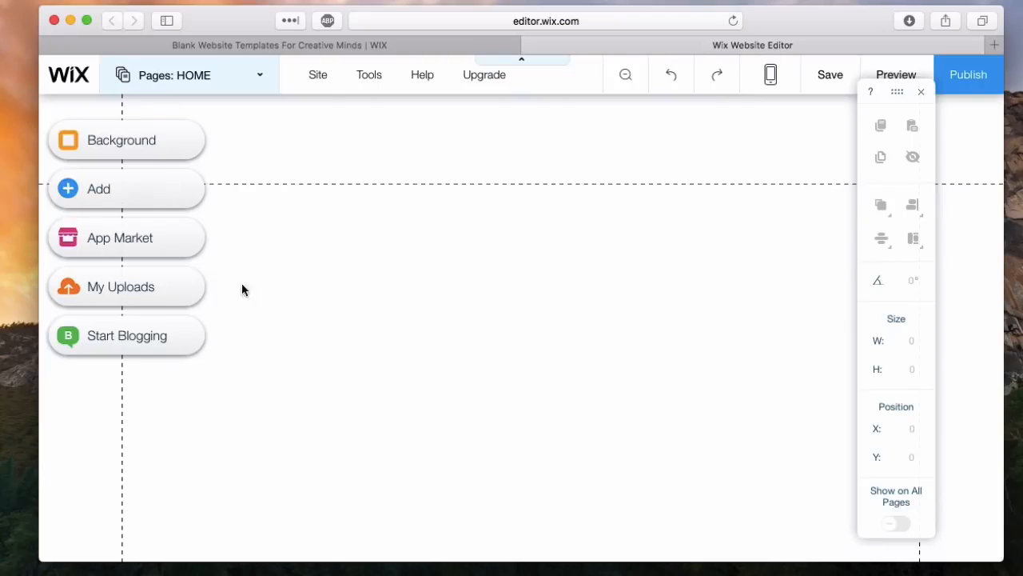
- Move the floating editing toolbar clear of the top bar, and look over the page background and Add Text options
drag(899, 98, 928, 150)
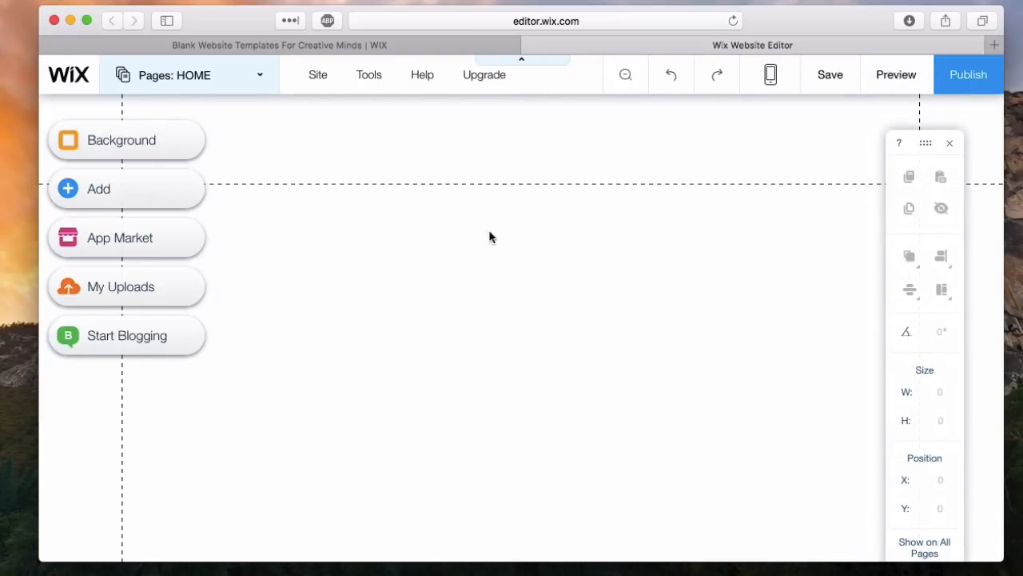
click(90, 144)
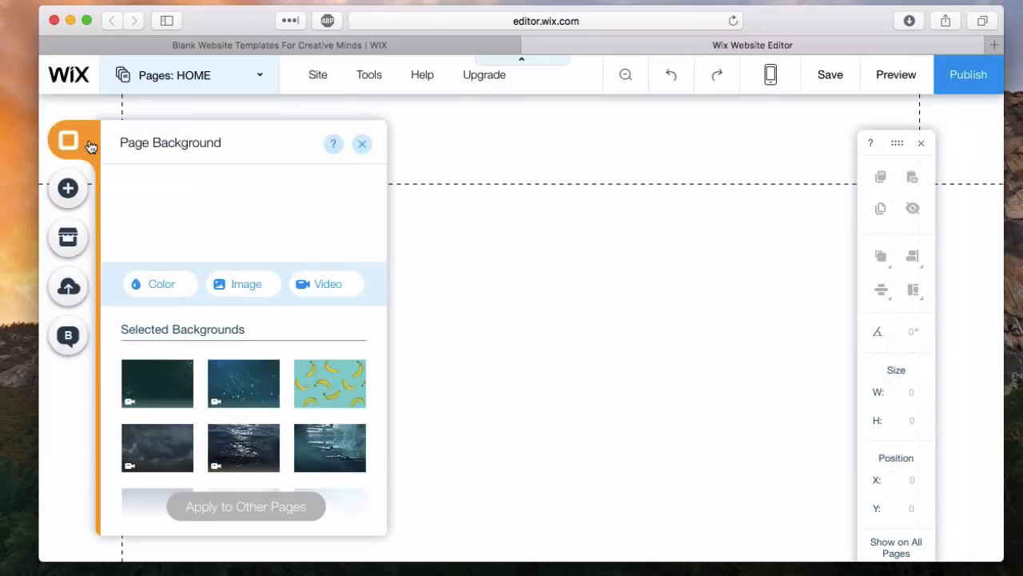
click(66, 190)
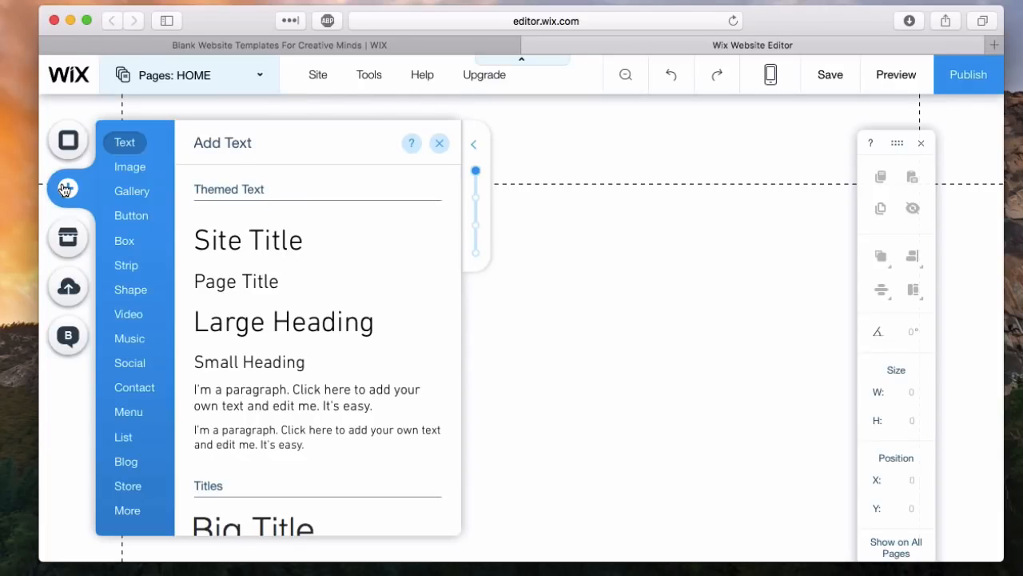
- Look over the App Market categories, the My Uploads media types and the Wix Blog introduction
click(69, 236)
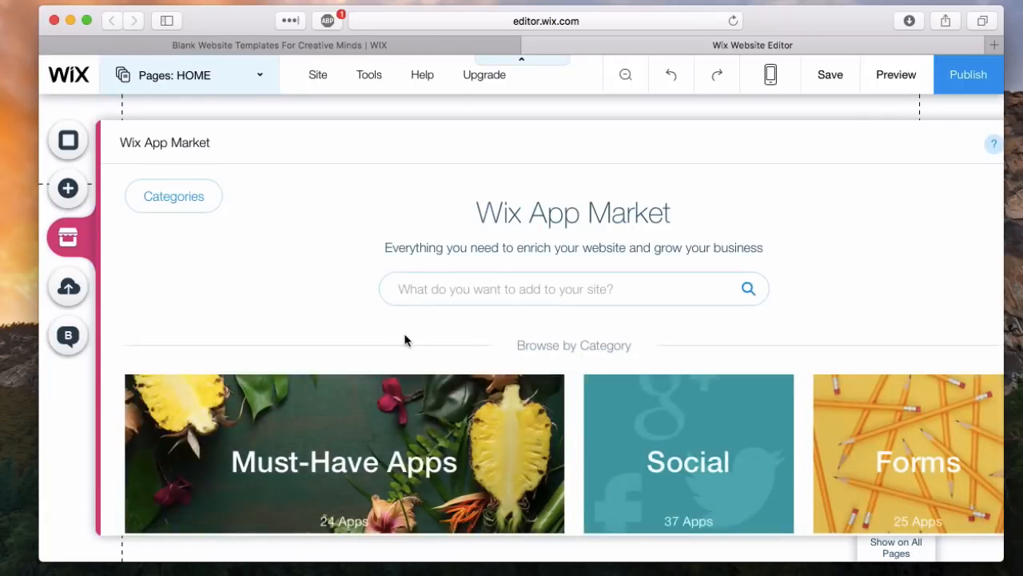
scroll(404, 341, down, 5)
mouse_move(252, 352)
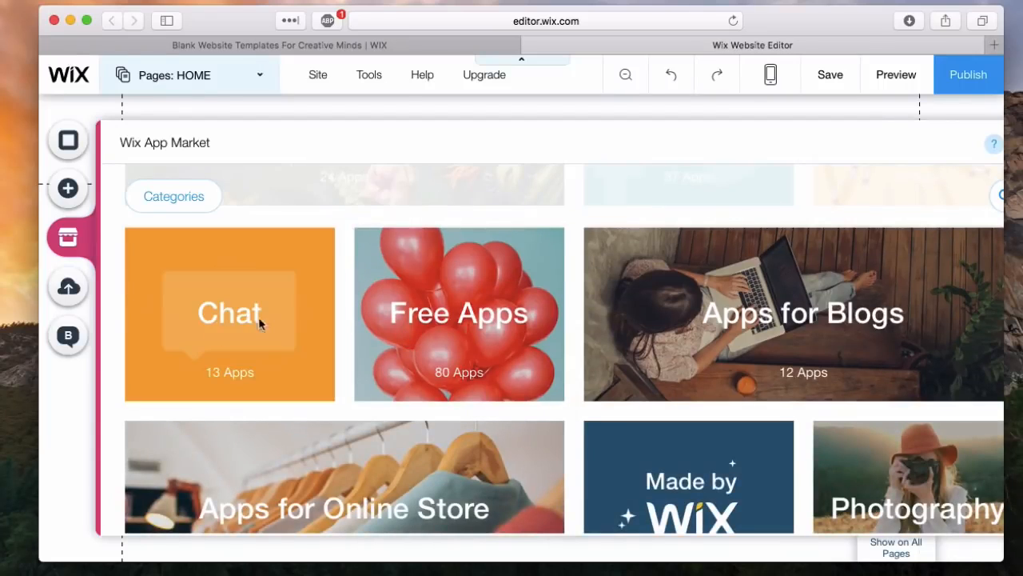
click(61, 293)
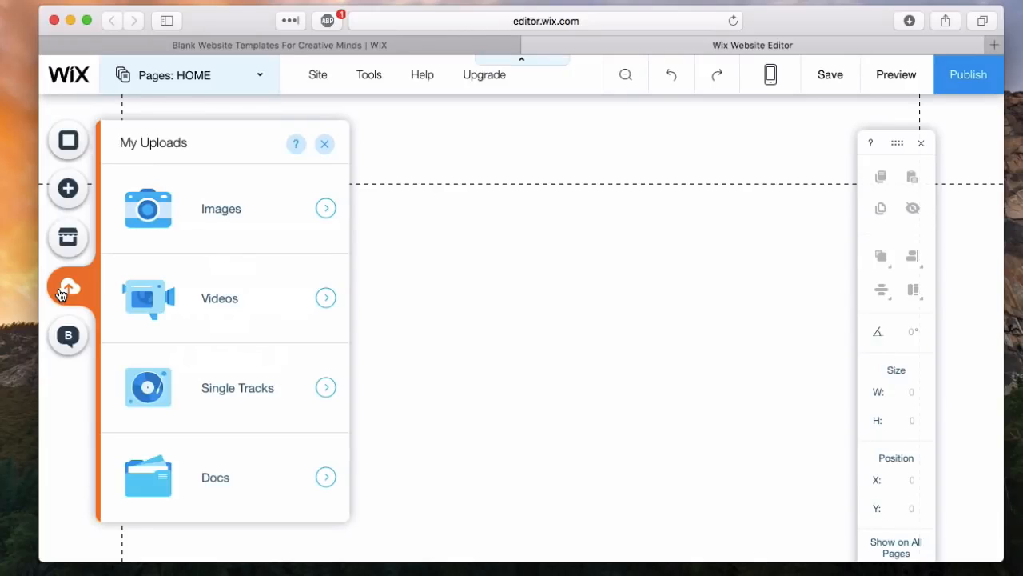
click(68, 335)
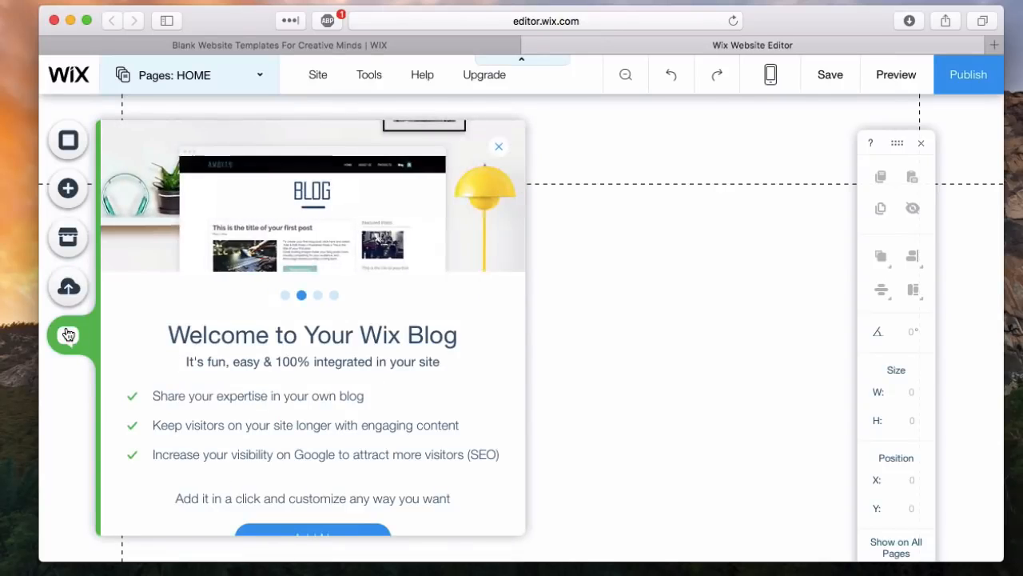
- Add a themed Site Title text element to the HOME page and resize its box to about 321 by 75
click(68, 191)
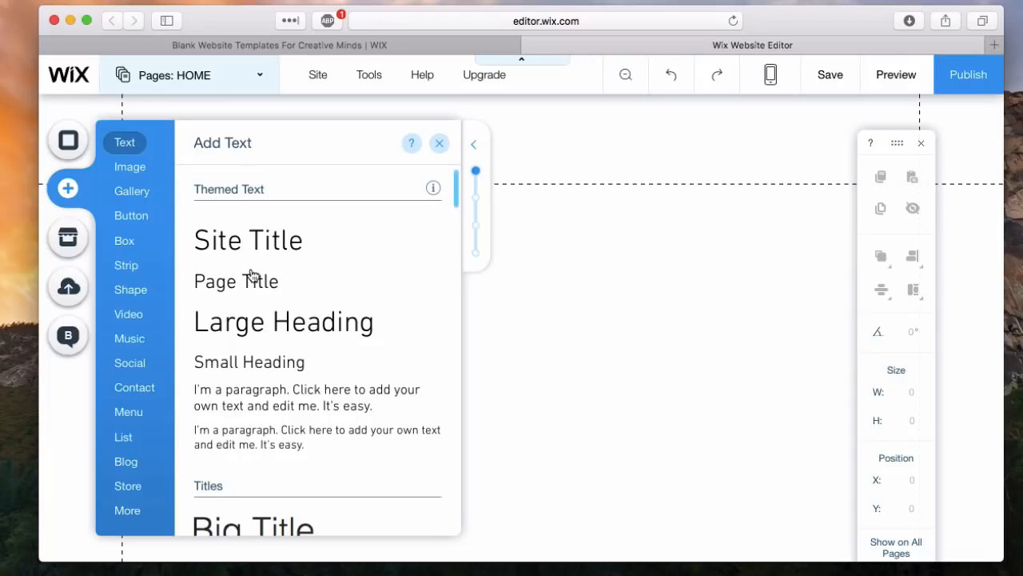
scroll(251, 274, down, 8)
scroll(249, 276, up, 8)
scroll(251, 272, down, 1)
scroll(253, 263, up, 1)
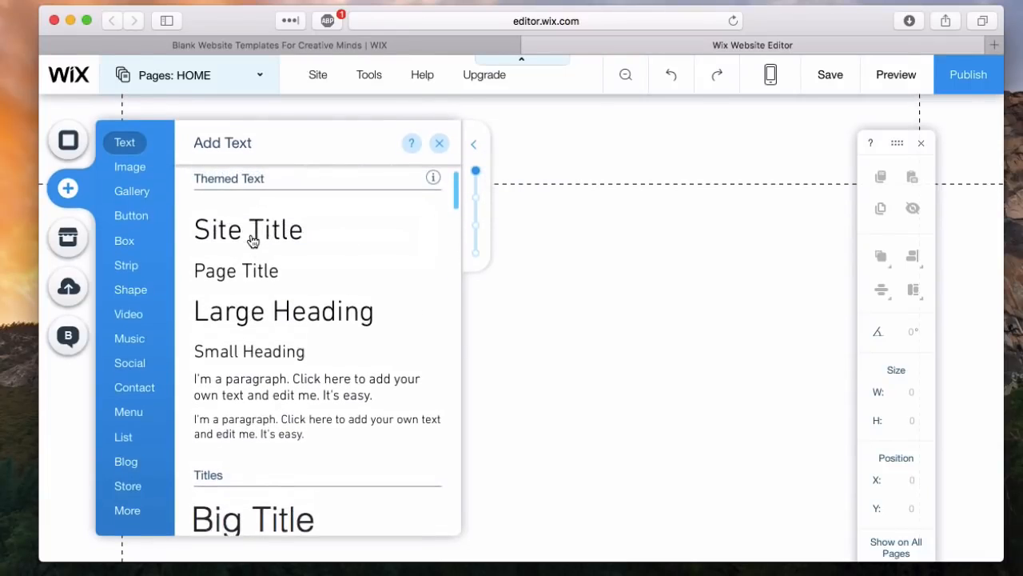
click(249, 230)
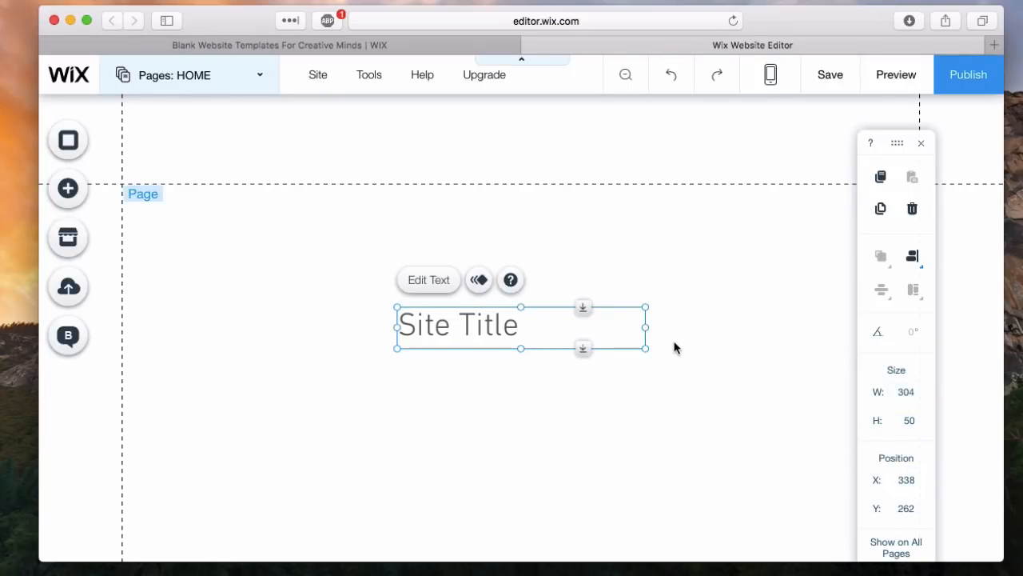
drag(646, 329, 660, 304)
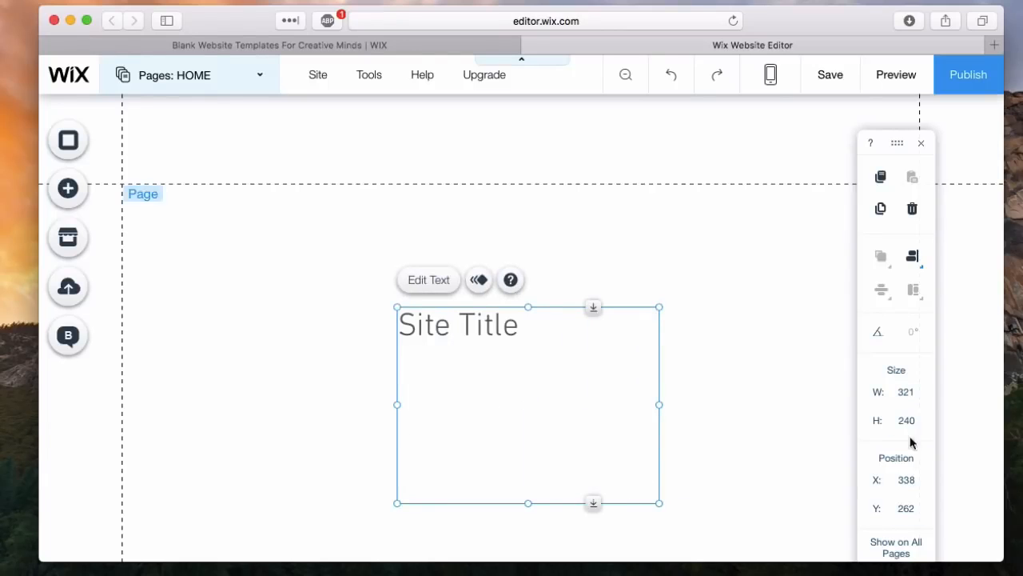
drag(525, 502, 522, 367)
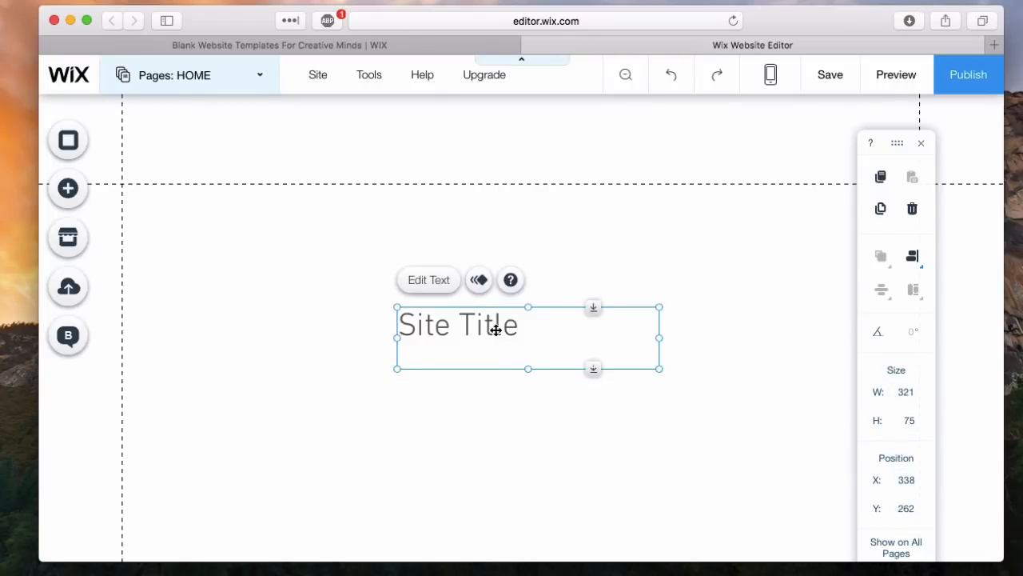
- Replace the wording of the site title with Foodie
double_click(496, 331)
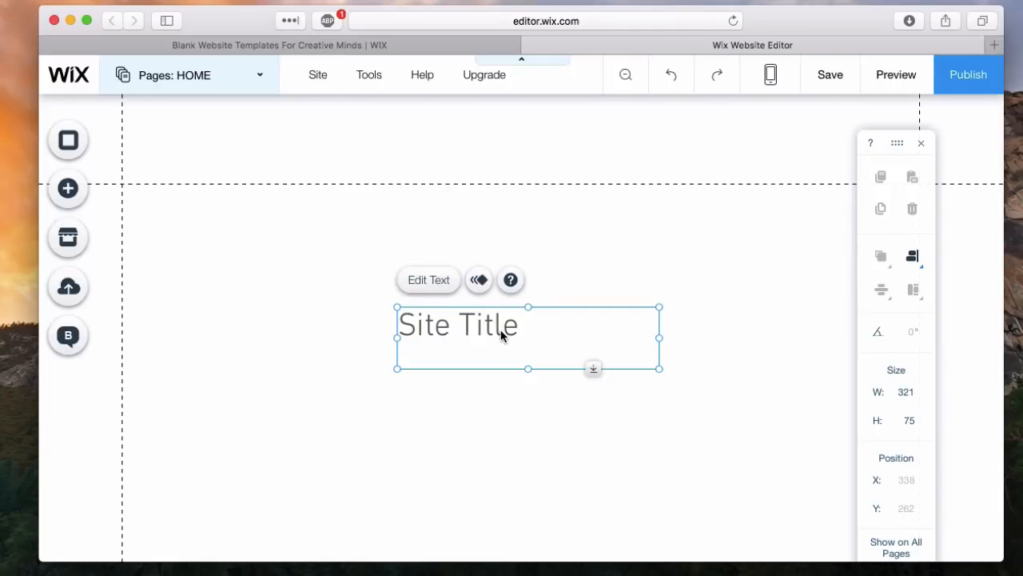
double_click(475, 315)
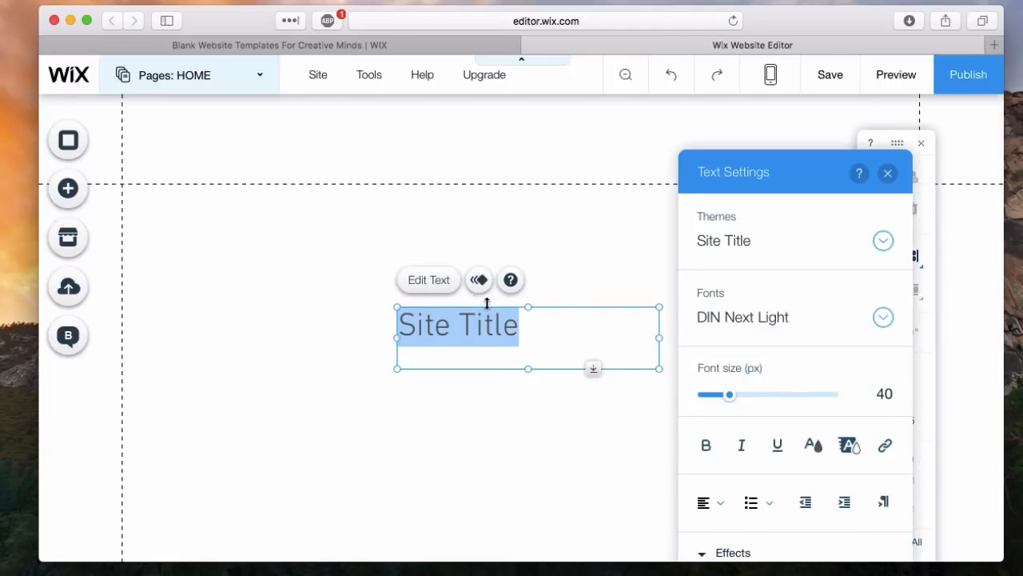
text(Foodie)
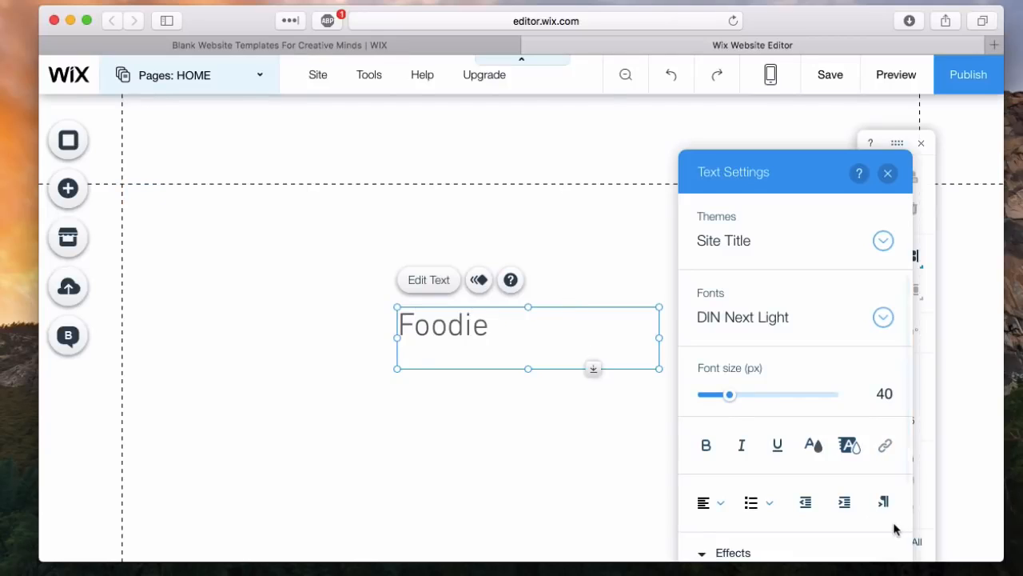
- Set the Foodie title's font size to 70 px and make the text bold
key(super+a)
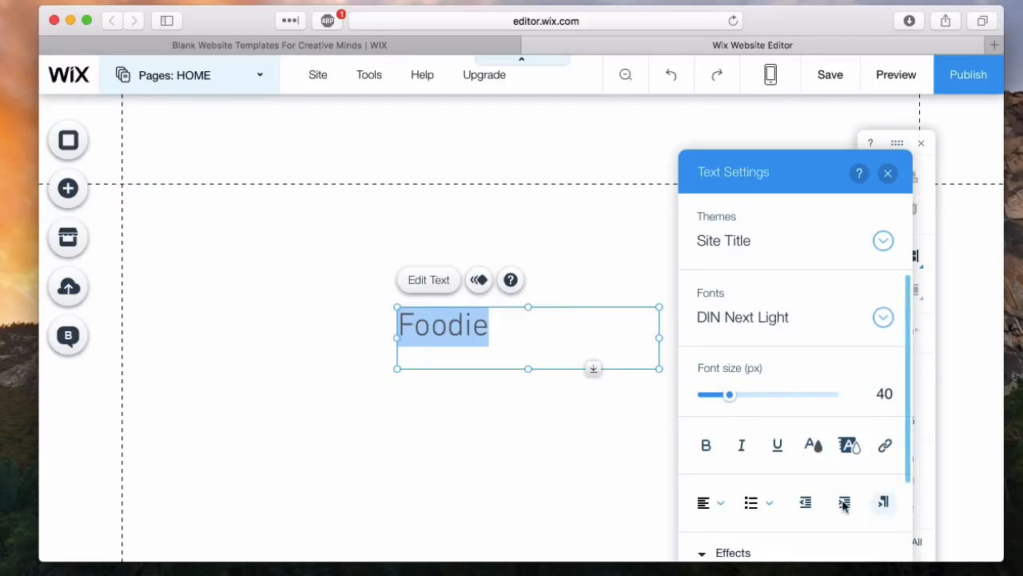
click(756, 400)
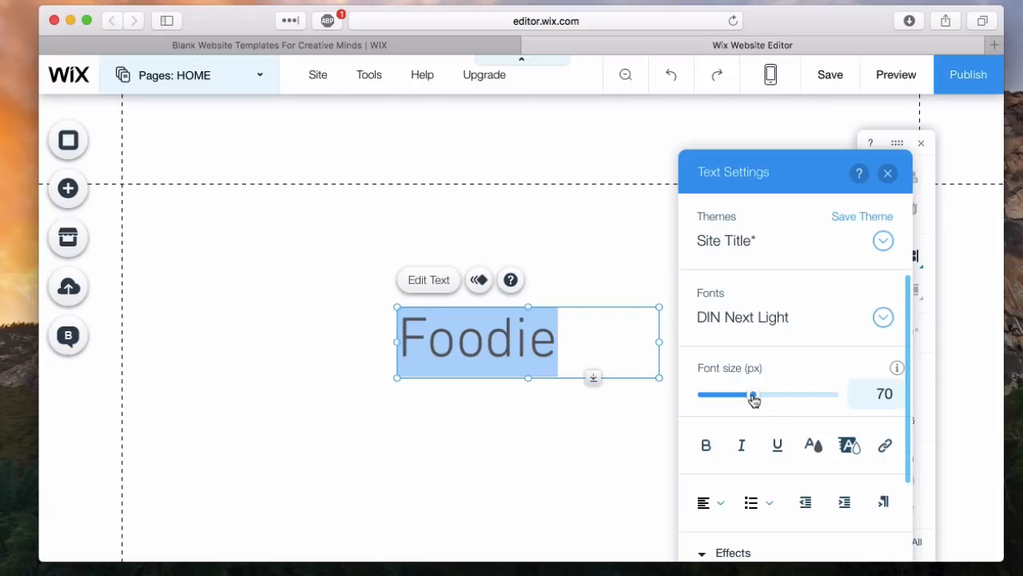
scroll(774, 445, down, 2)
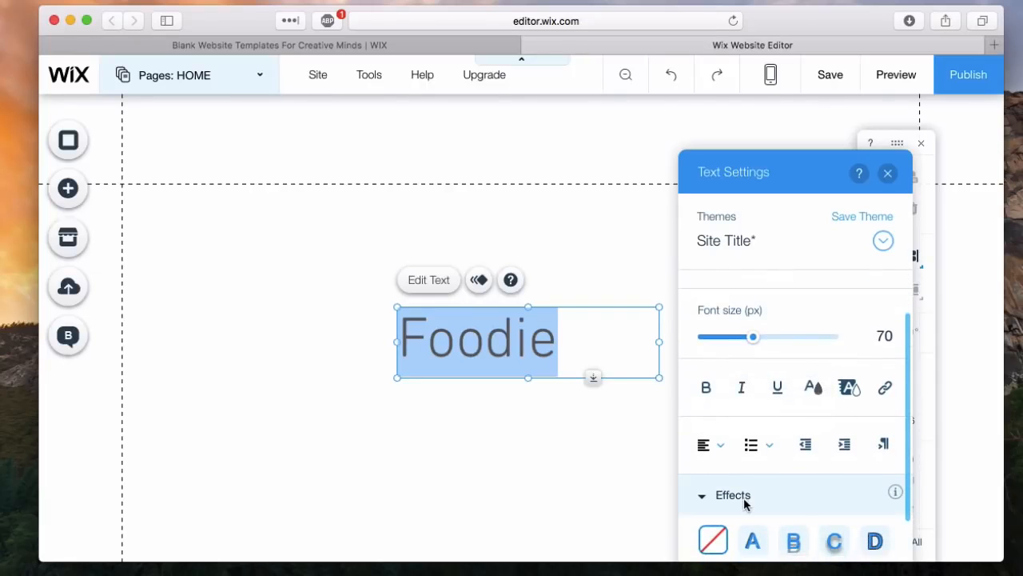
click(707, 390)
click(578, 443)
- Move the Foodie title up into the page header at about X 368, Y 25, and dismiss the header notice
click(505, 354)
drag(512, 301, 531, 157)
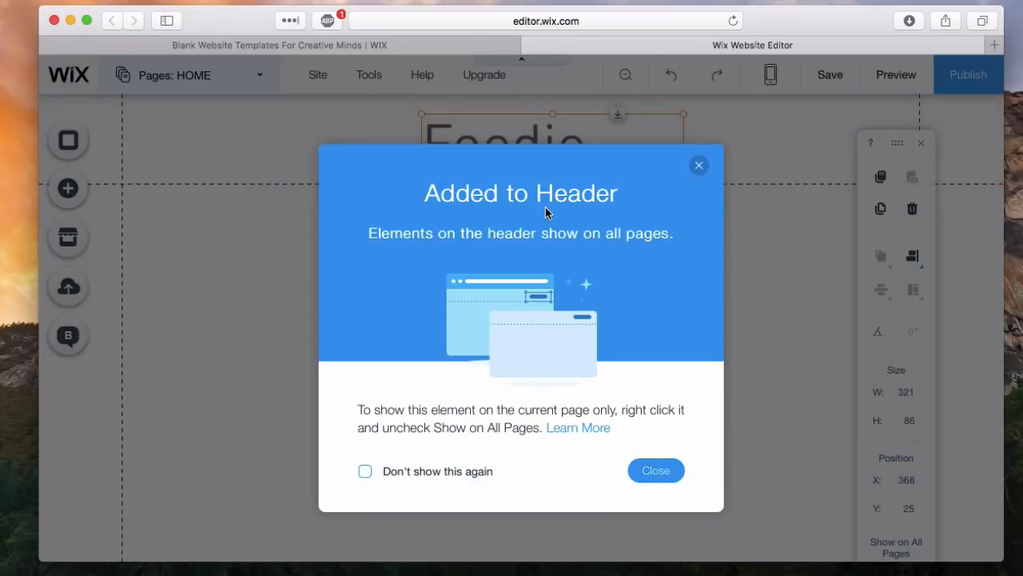
click(656, 469)
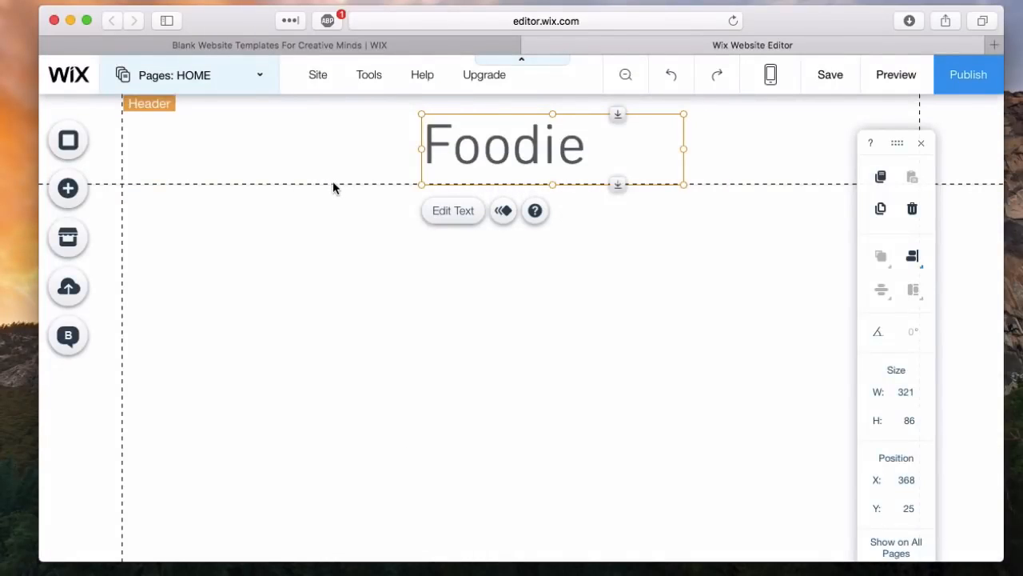
scroll(296, 352, down, 5)
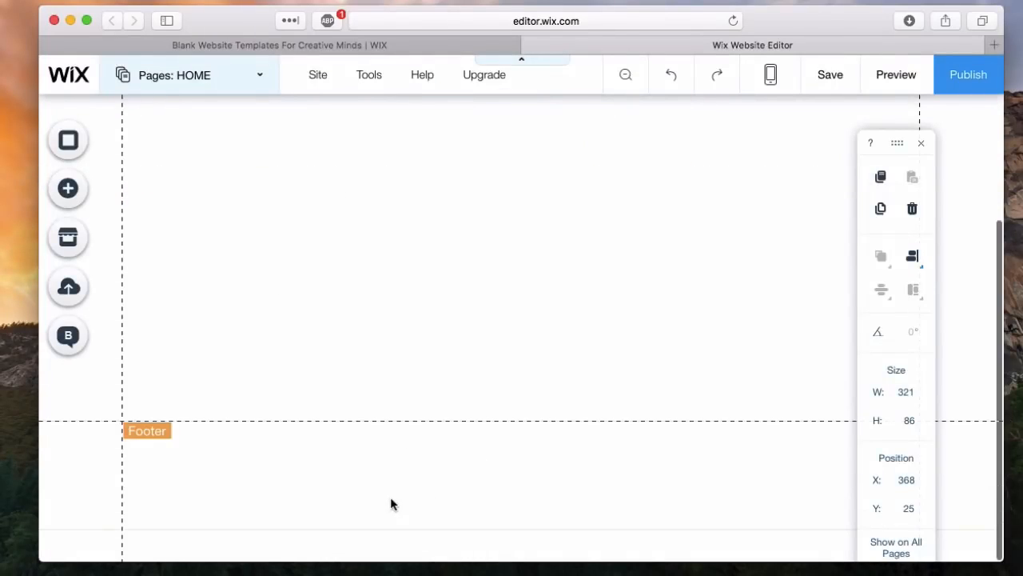
scroll(609, 323, up, 5)
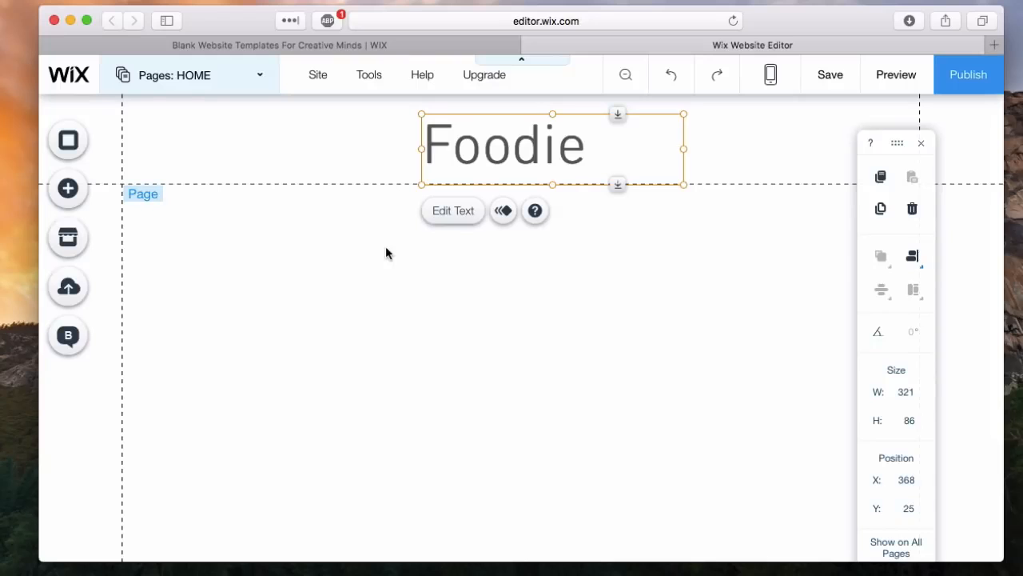
click(71, 189)
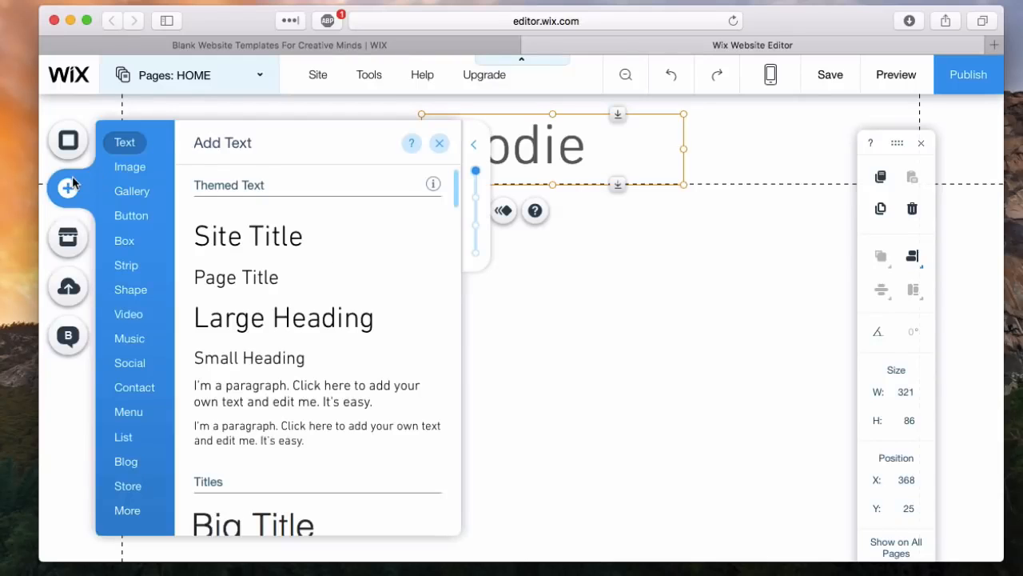
click(249, 234)
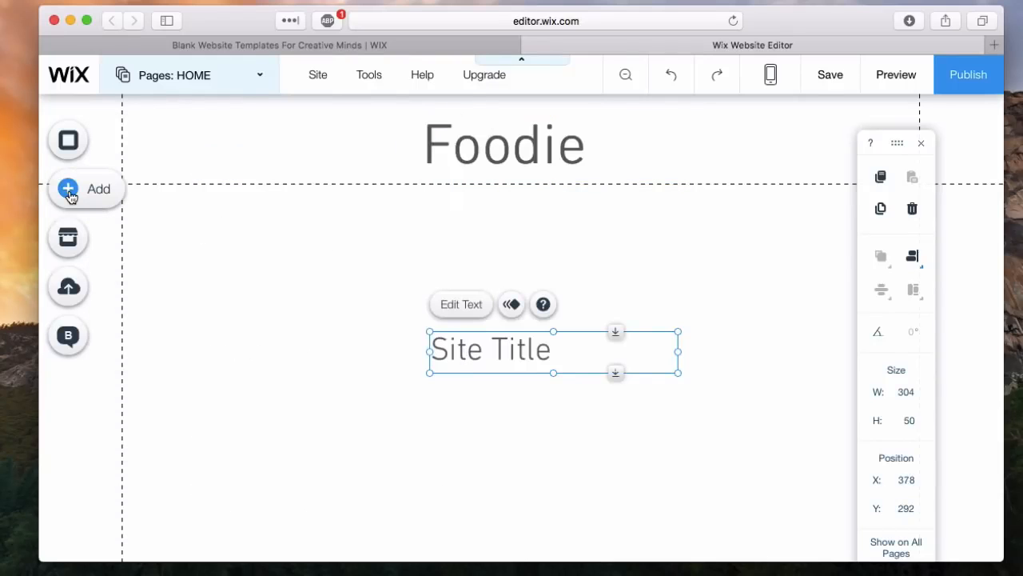
click(70, 196)
click(559, 402)
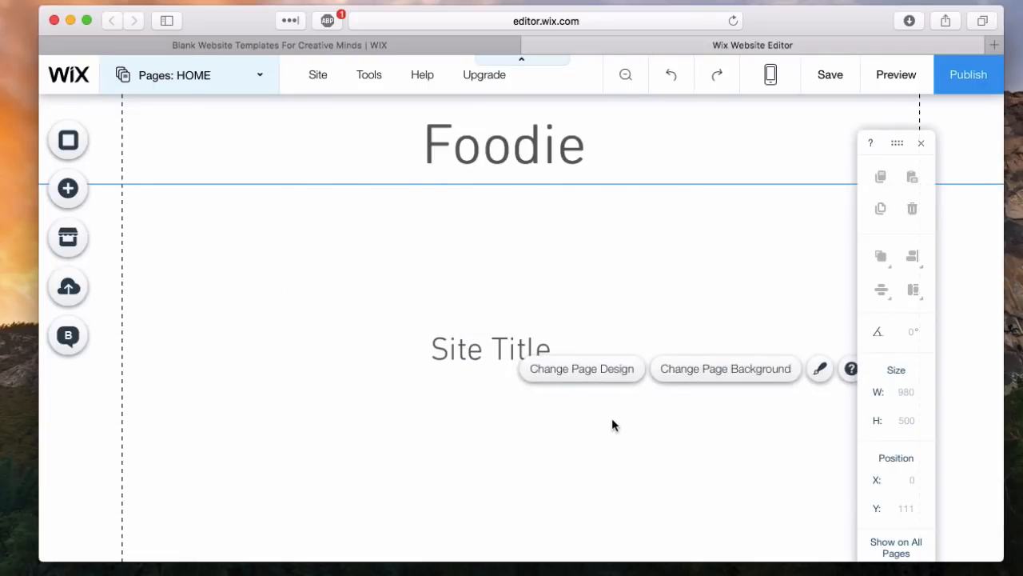
click(470, 353)
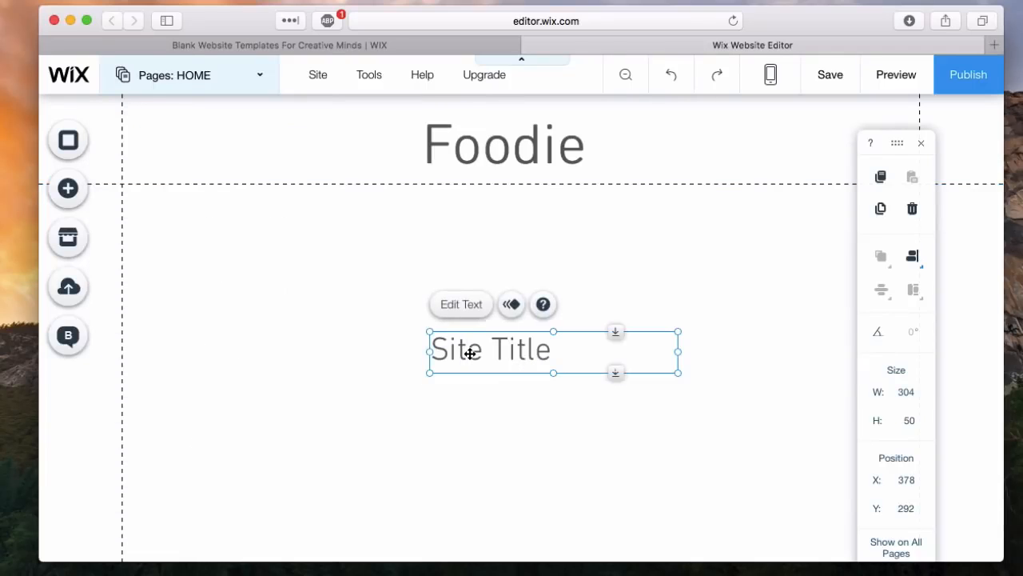
key(Delete)
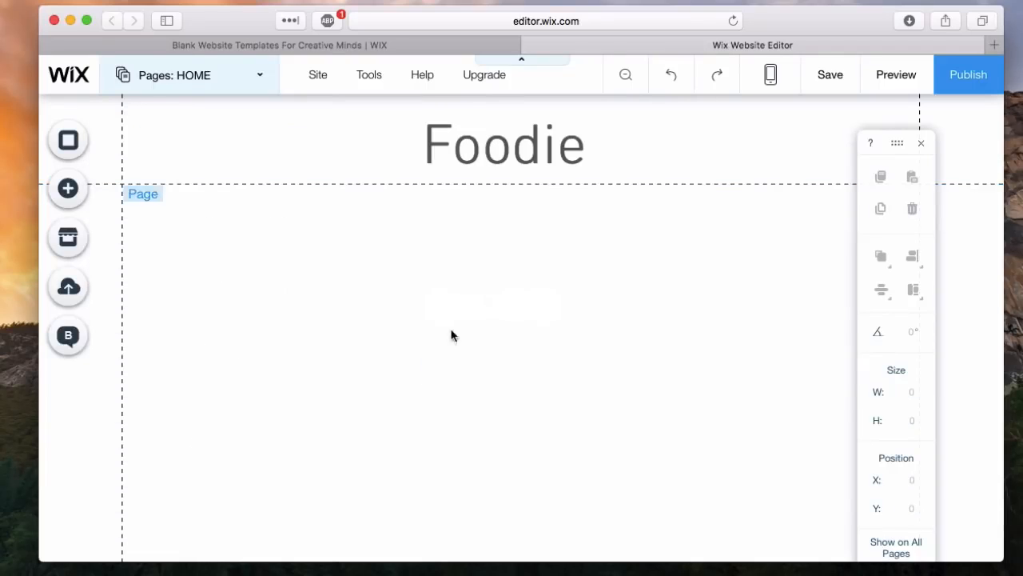
- Add a Classic (Black) strip to the page directly below the header
click(70, 200)
click(126, 266)
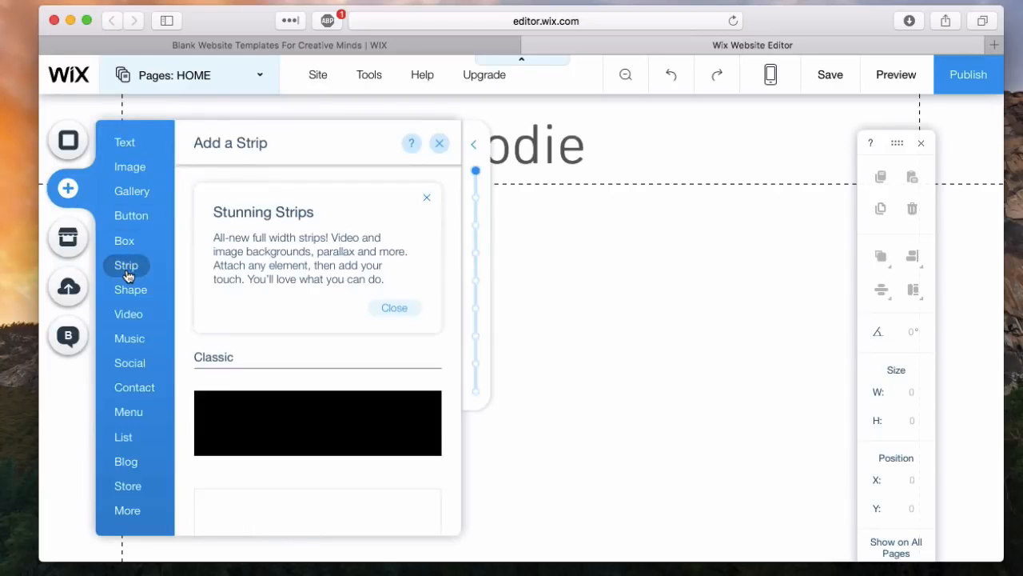
scroll(270, 414, down, 3)
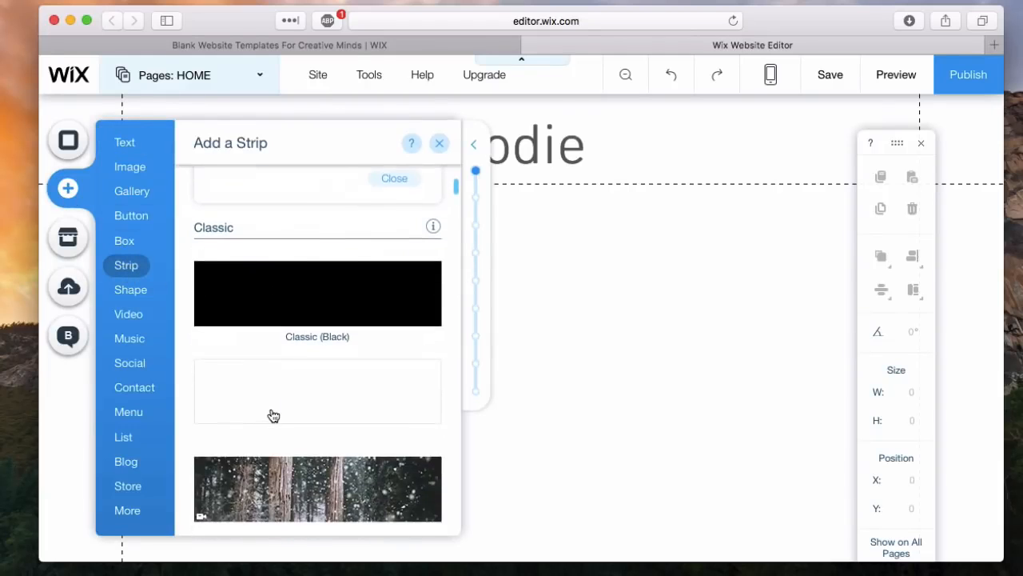
click(310, 320)
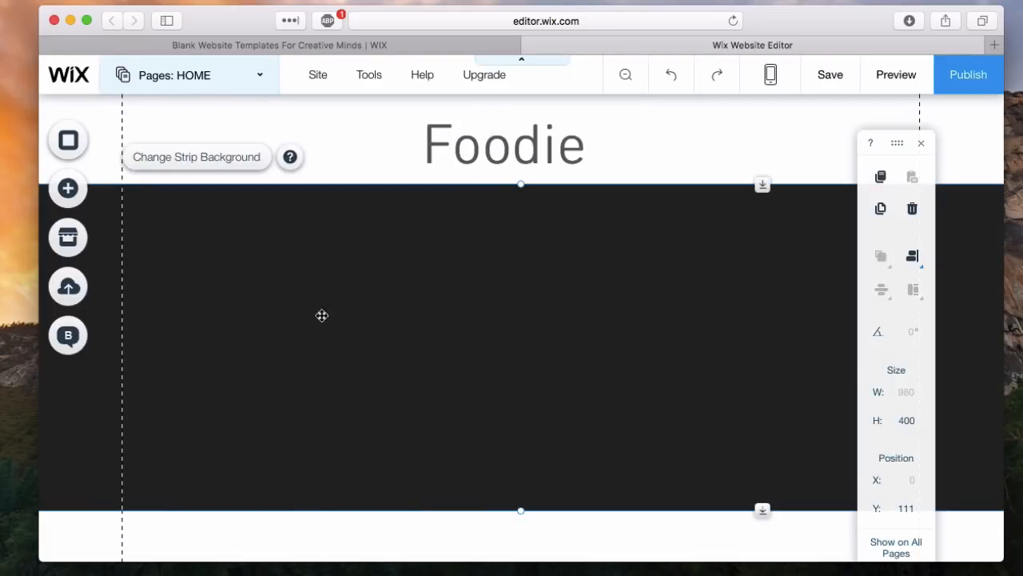
scroll(508, 373, down, 3)
scroll(508, 373, up, 3)
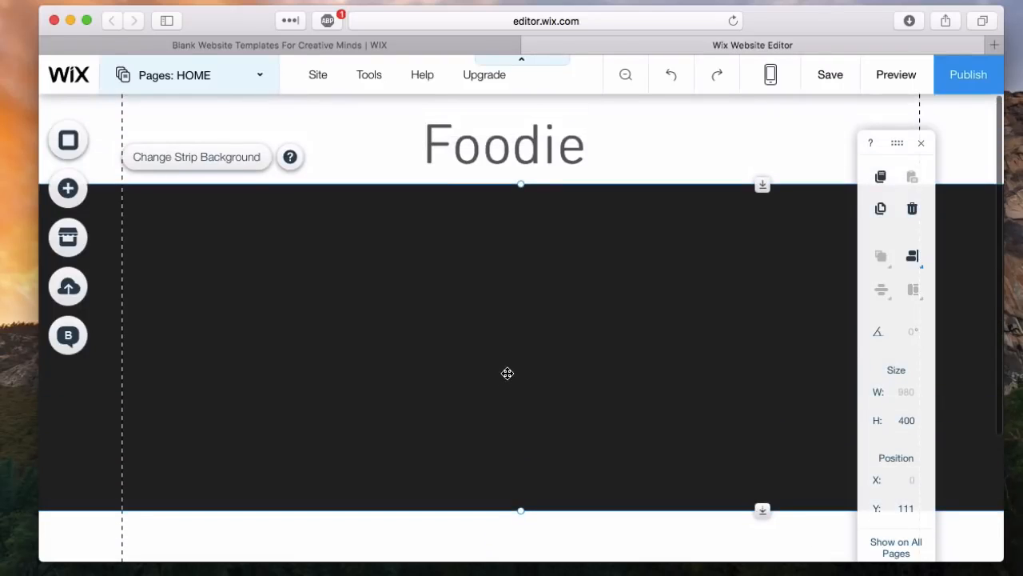
- Add a slide show from the Slider Galleries and place it on the black strip at about X 187, Y 146
click(68, 188)
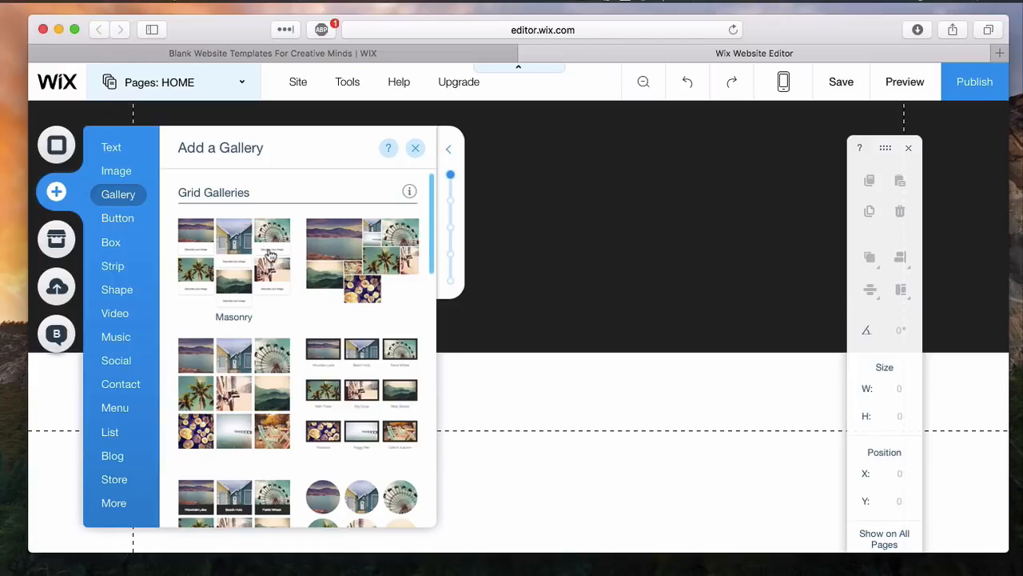
scroll(264, 256, down, 2)
scroll(271, 255, down, 10)
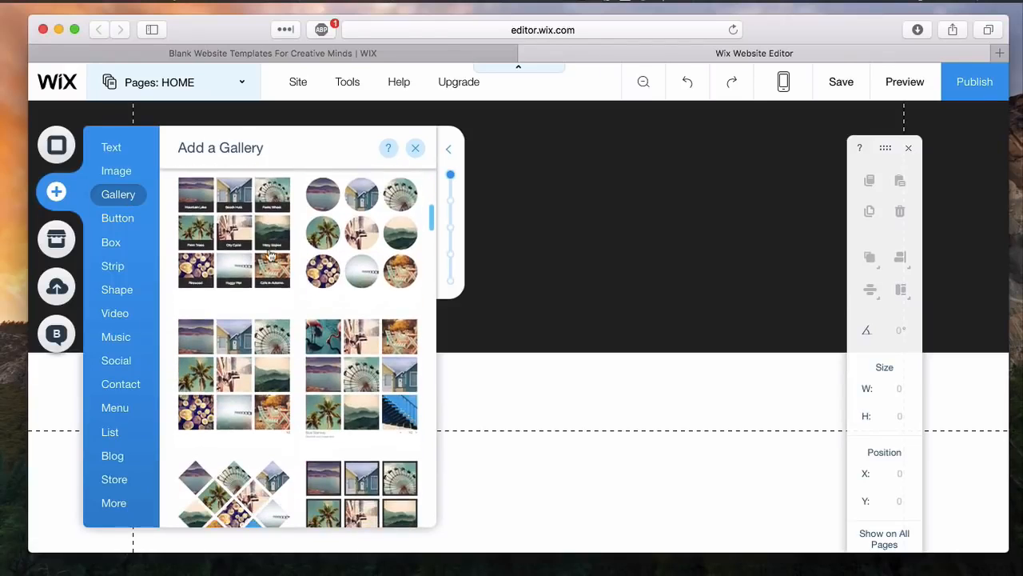
scroll(270, 255, down, 12)
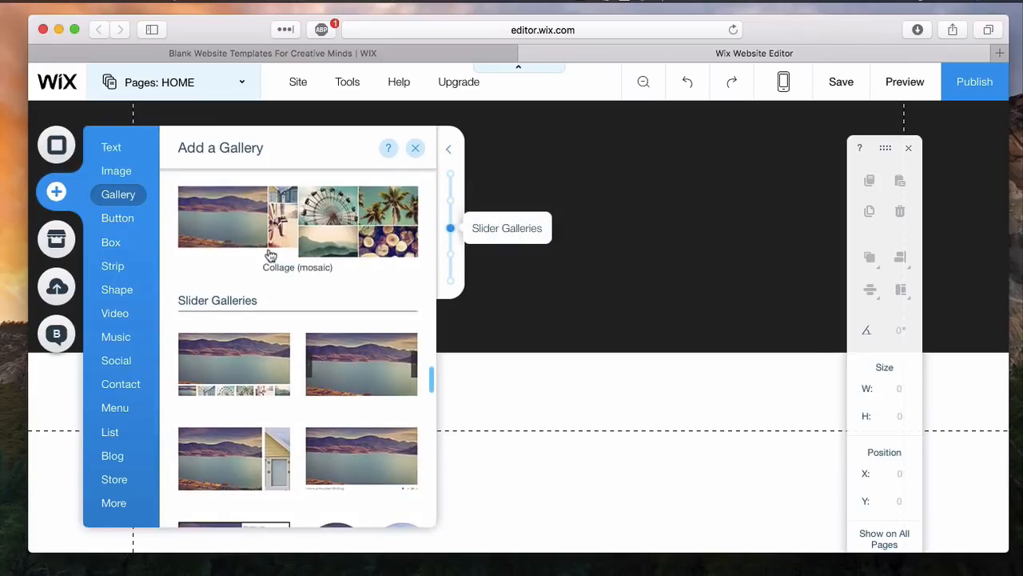
scroll(269, 255, down, 3)
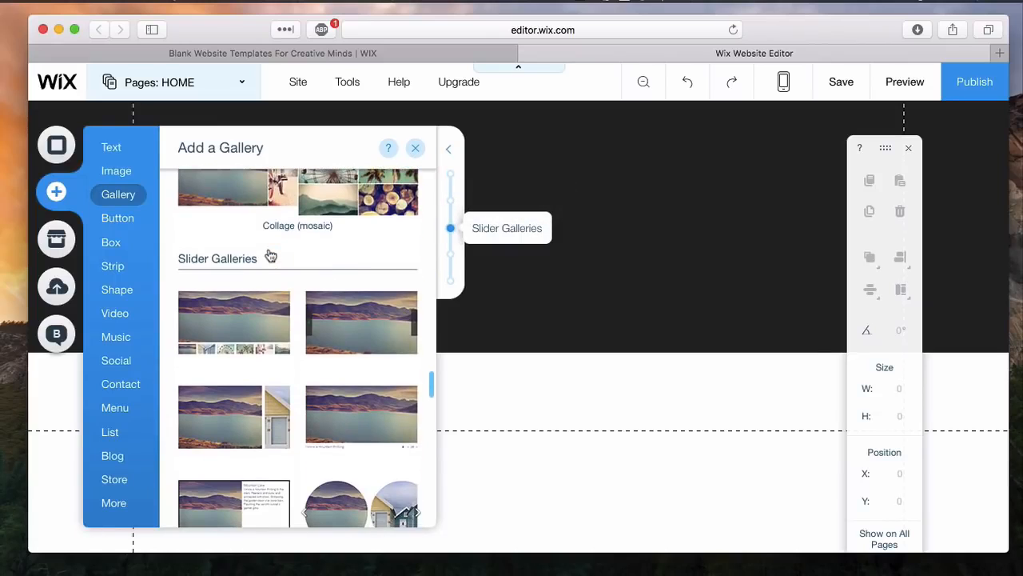
click(379, 334)
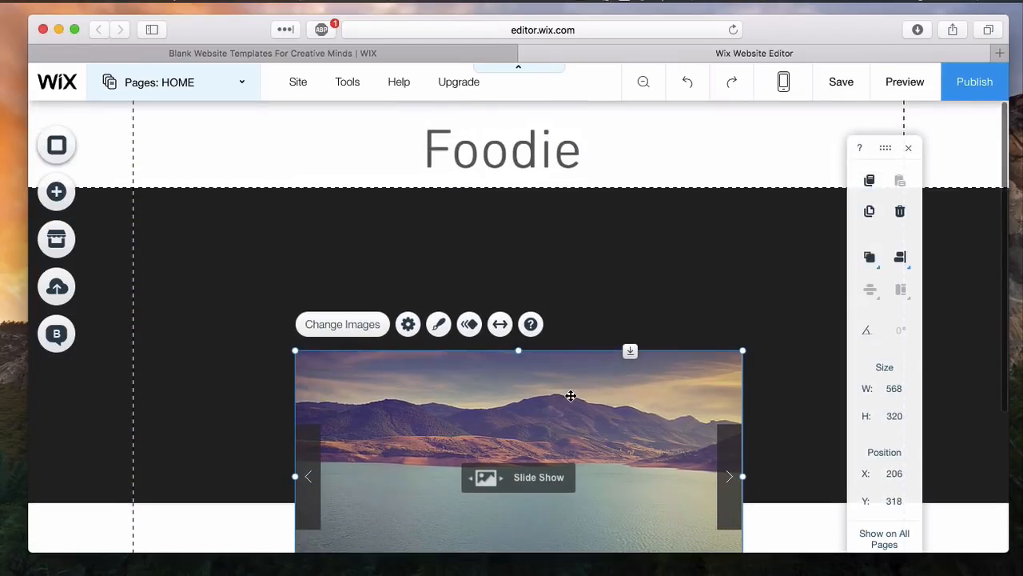
drag(571, 395, 555, 260)
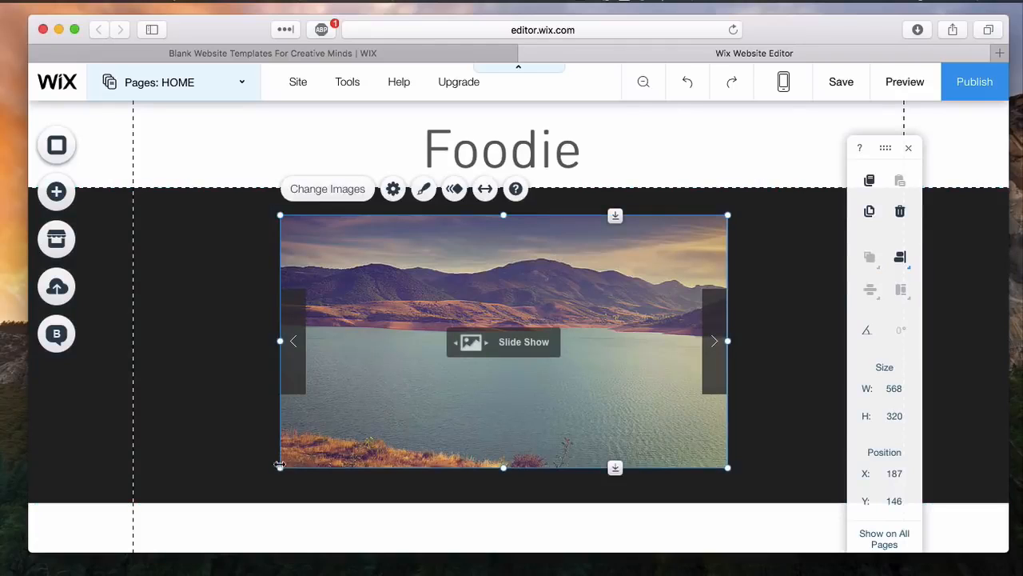
- Enlarge the slide show on the black strip to about 906 by 381, positioned at about X 129, Y 121
drag(279, 463, 164, 454)
drag(331, 390, 402, 421)
drag(769, 345, 948, 345)
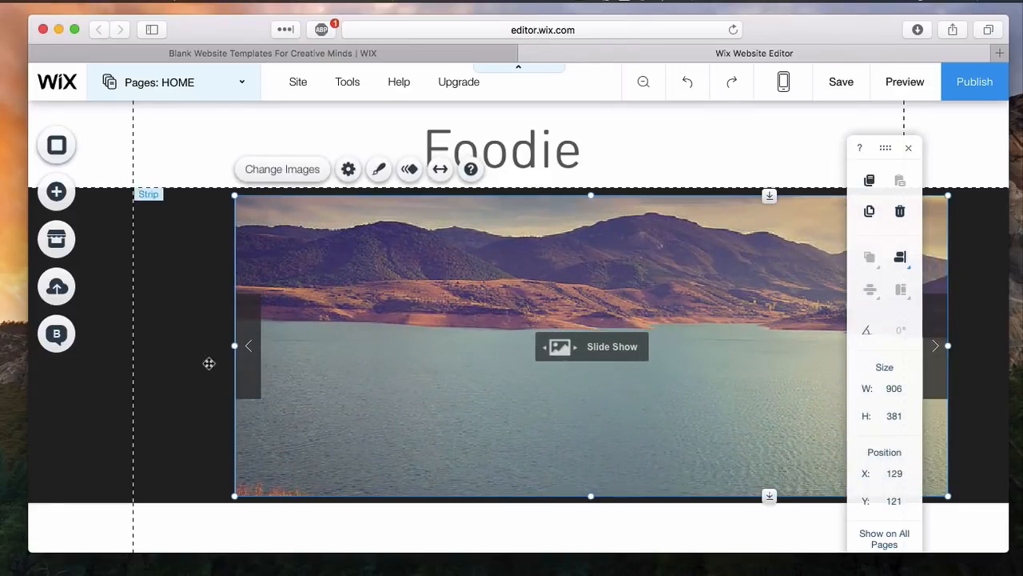
- Widen the slide show to span the strip's content area between the vertical gridlines, starting at X 0, and keep the toolbar displayed
drag(234, 345, 161, 345)
drag(377, 343, 354, 346)
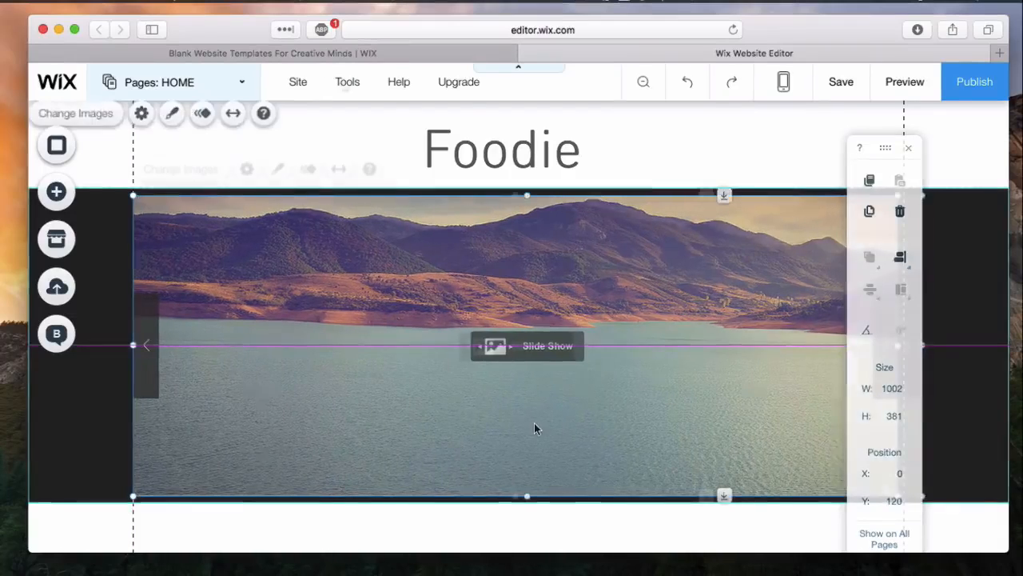
click(344, 84)
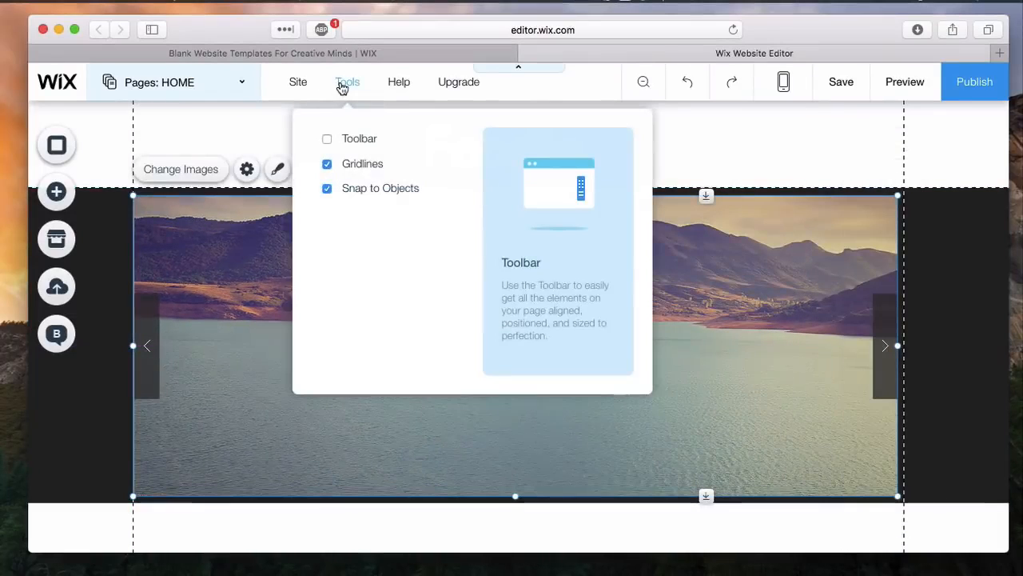
click(330, 139)
click(361, 543)
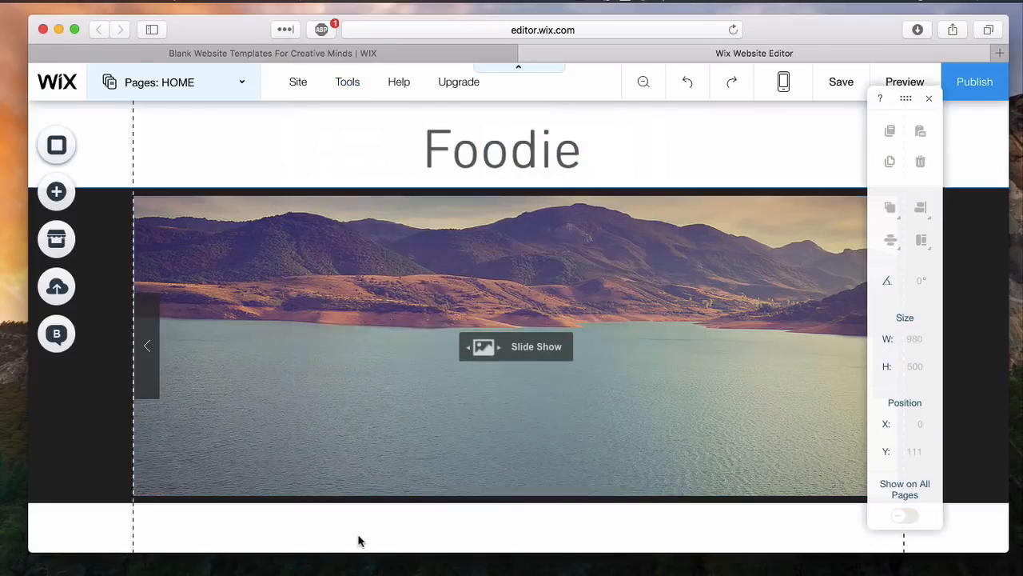
- Add a blue rounded container box and place it just below the black strip at about X 30, Y 520
scroll(361, 543, down, 3)
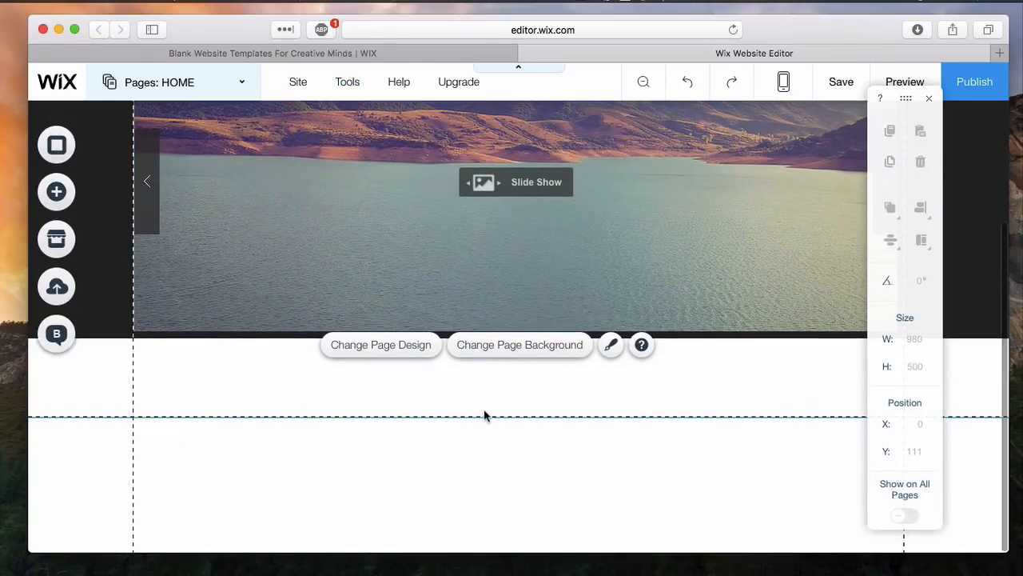
click(60, 192)
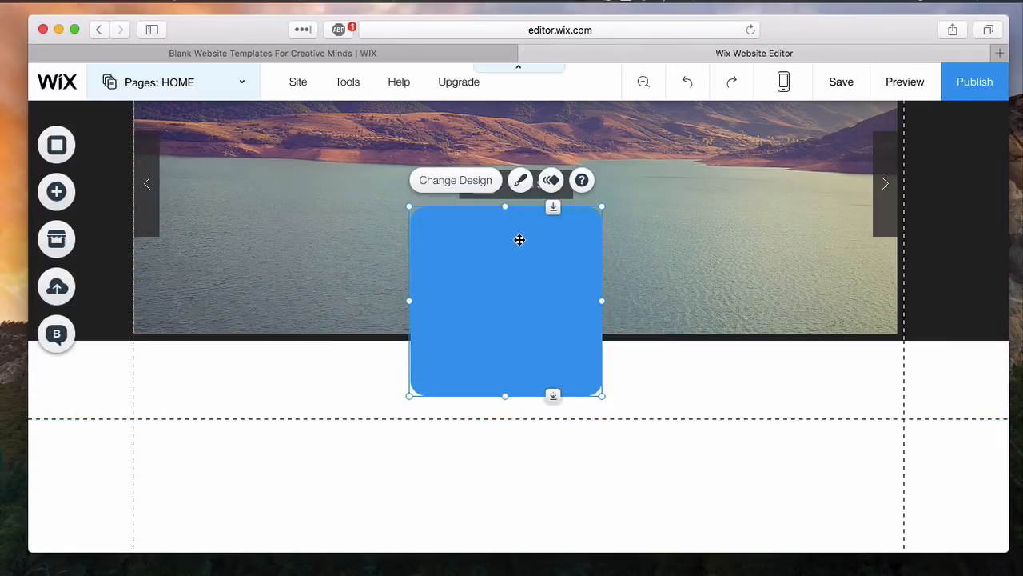
drag(504, 245, 266, 385)
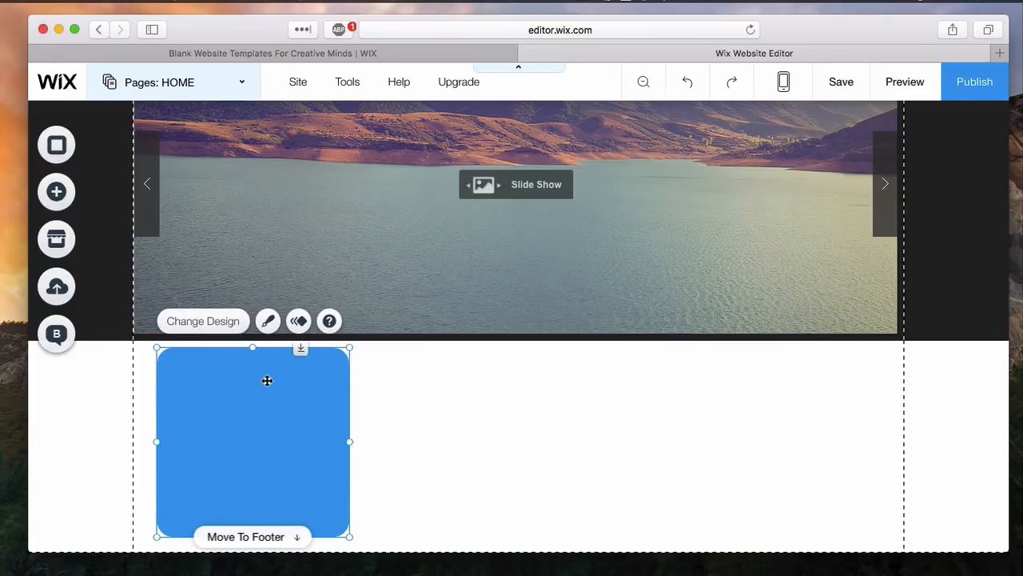
scroll(454, 432, down, 1)
click(454, 431)
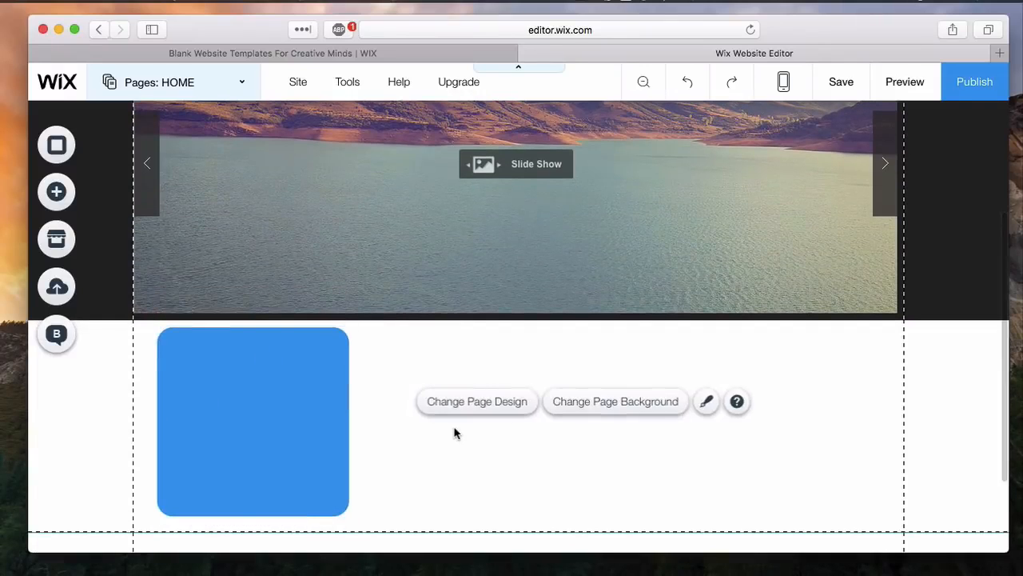
- Display the toolbar and duplicate the blue container box twice
click(316, 393)
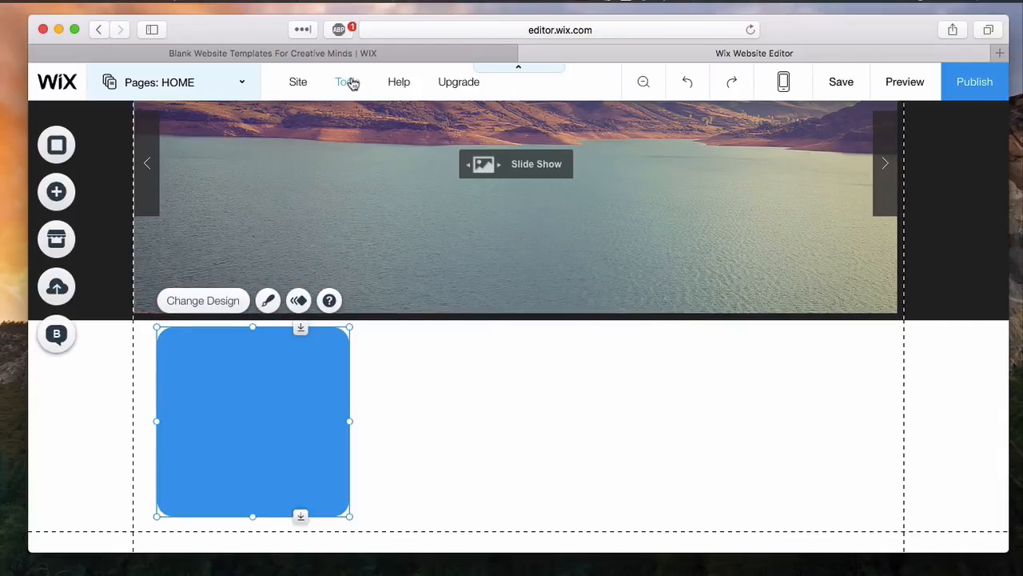
mouse_move(352, 85)
click(329, 139)
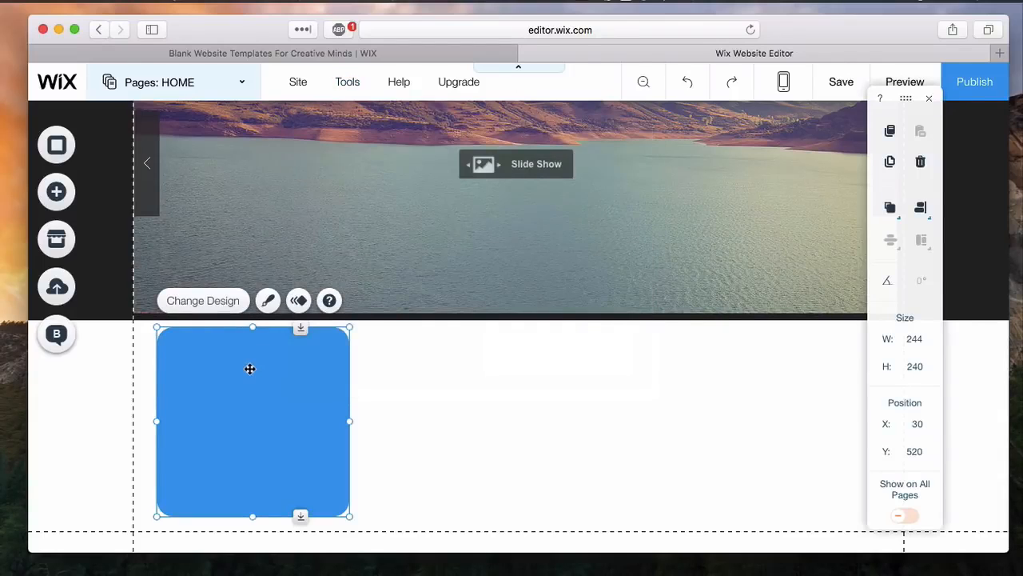
click(890, 160)
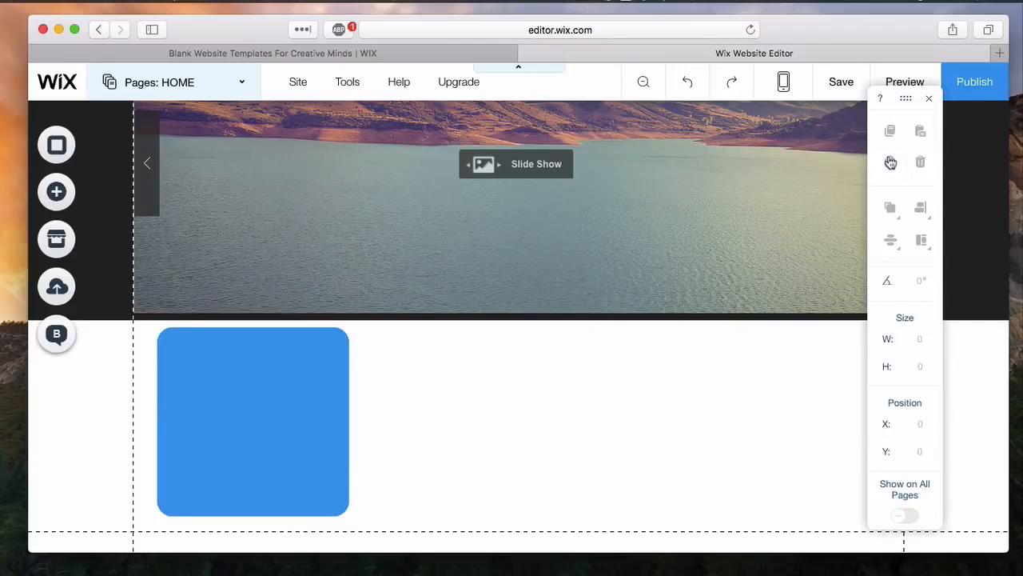
click(891, 163)
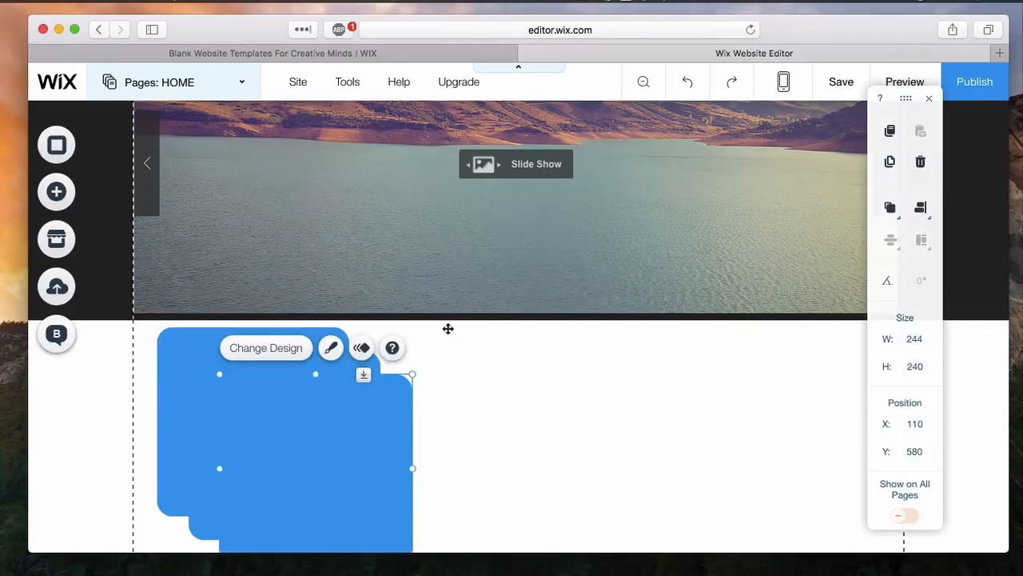
- Arrange the two box copies in a row beside the first box, with the last one at about X 710, Y 520
drag(386, 443, 519, 405)
drag(354, 413, 851, 389)
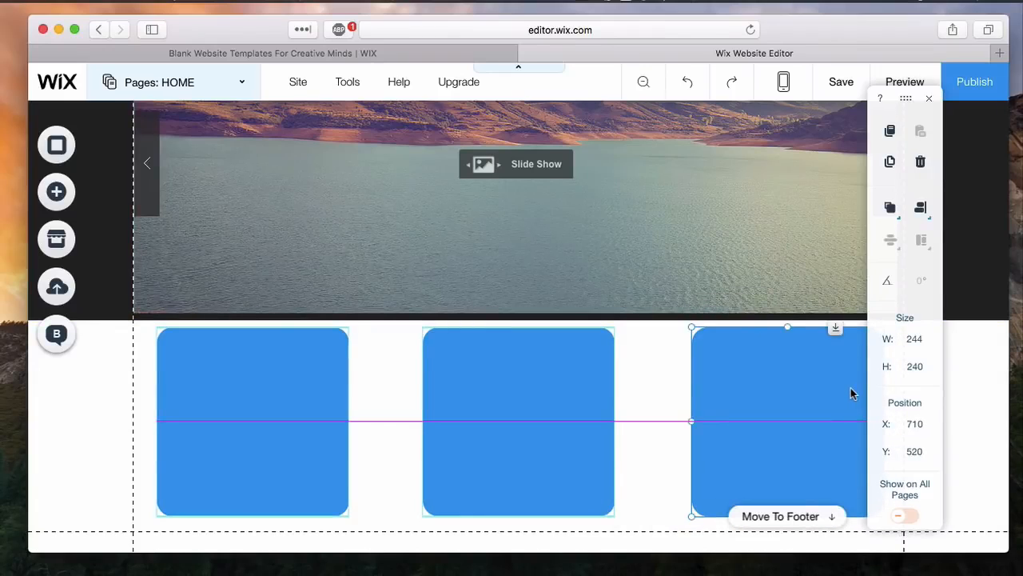
click(661, 419)
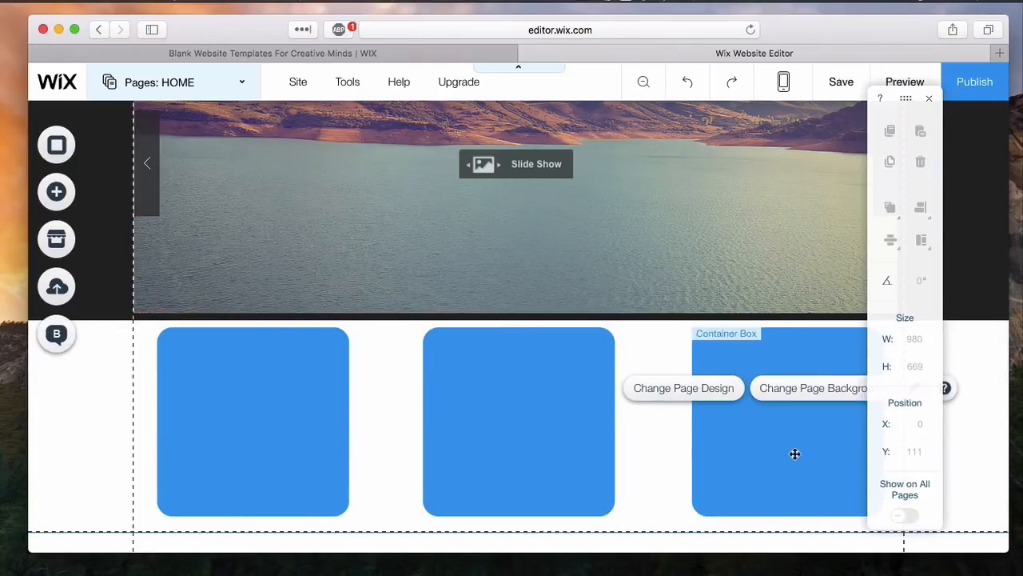
- Add a bold 61 px Small Heading in DIN Next Light reading Coffee on the first blue box
click(279, 445)
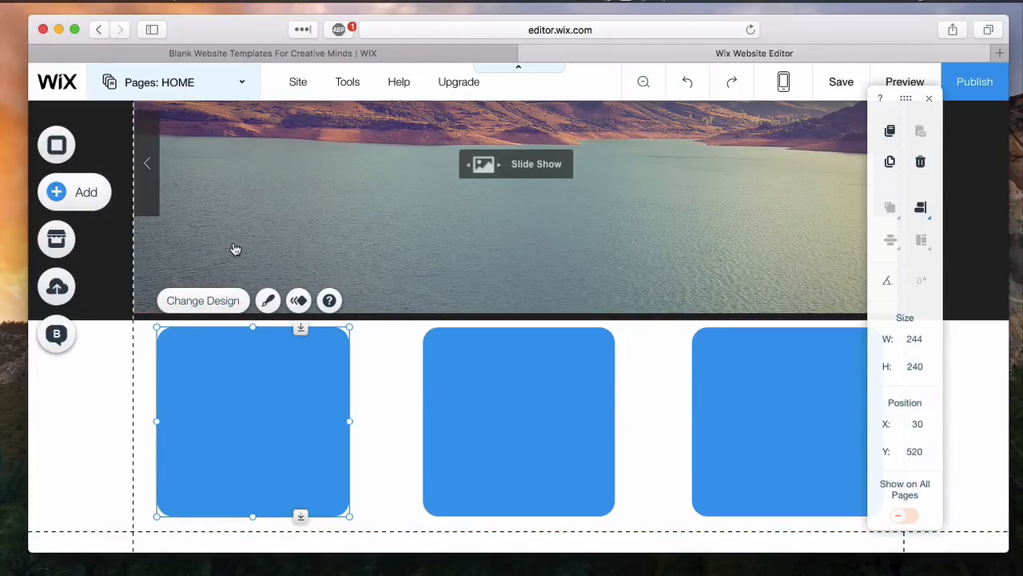
click(74, 192)
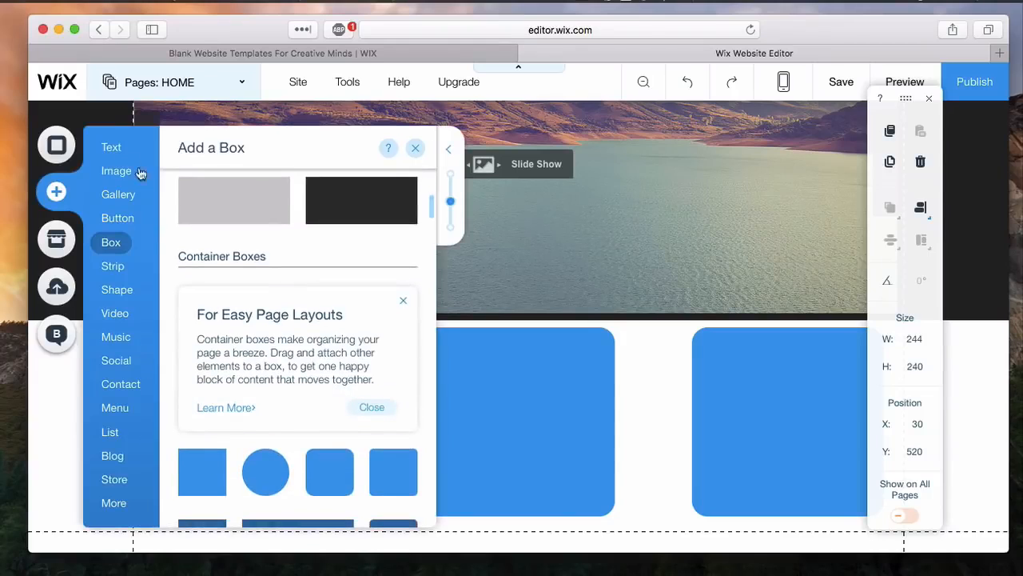
click(112, 149)
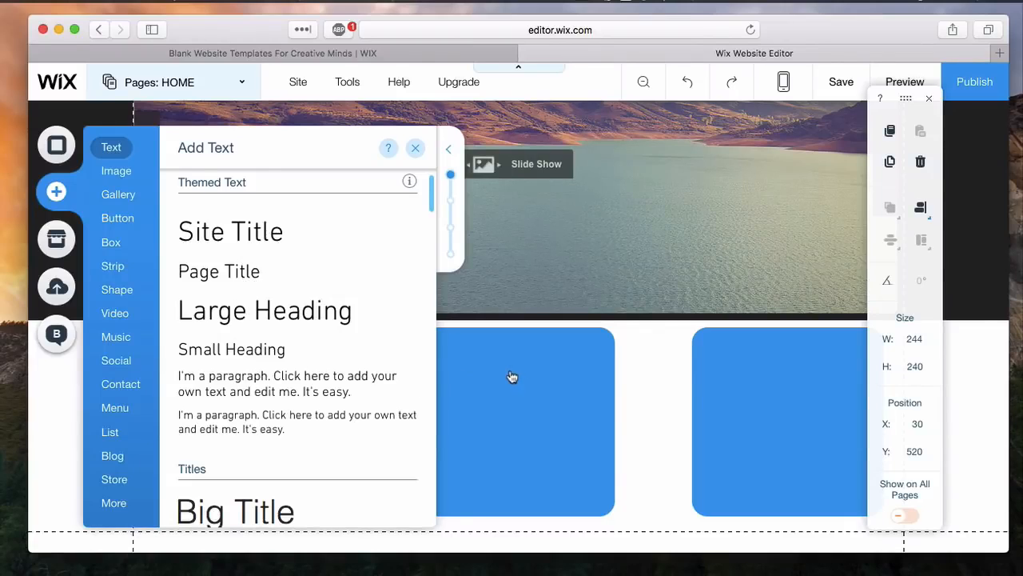
- Place a copy of the Coffee heading on the middle box, change its text to Tea and centre it there
drag(512, 377, 519, 363)
click(582, 4)
click(604, 43)
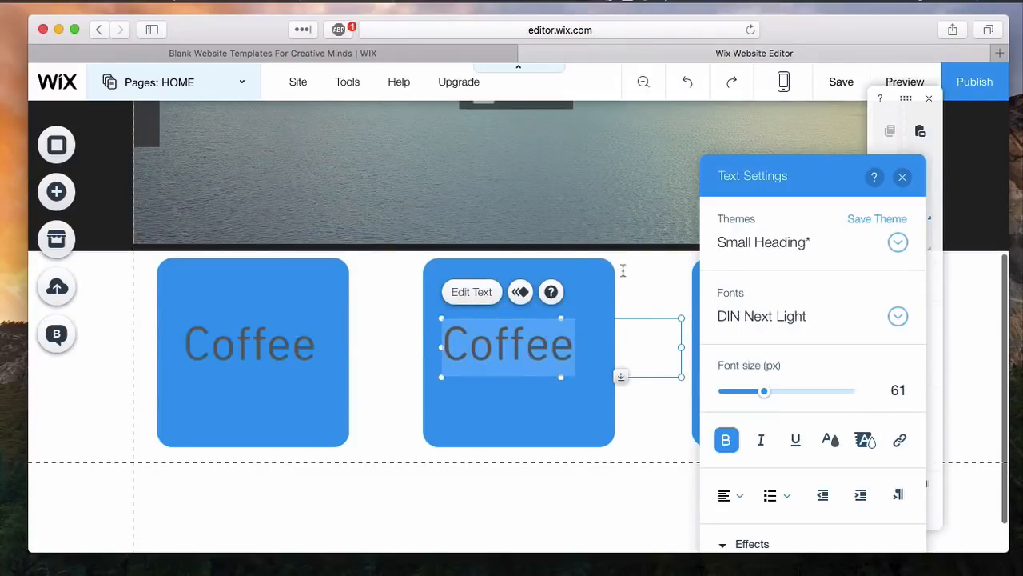
text(Tea)
key(Escape)
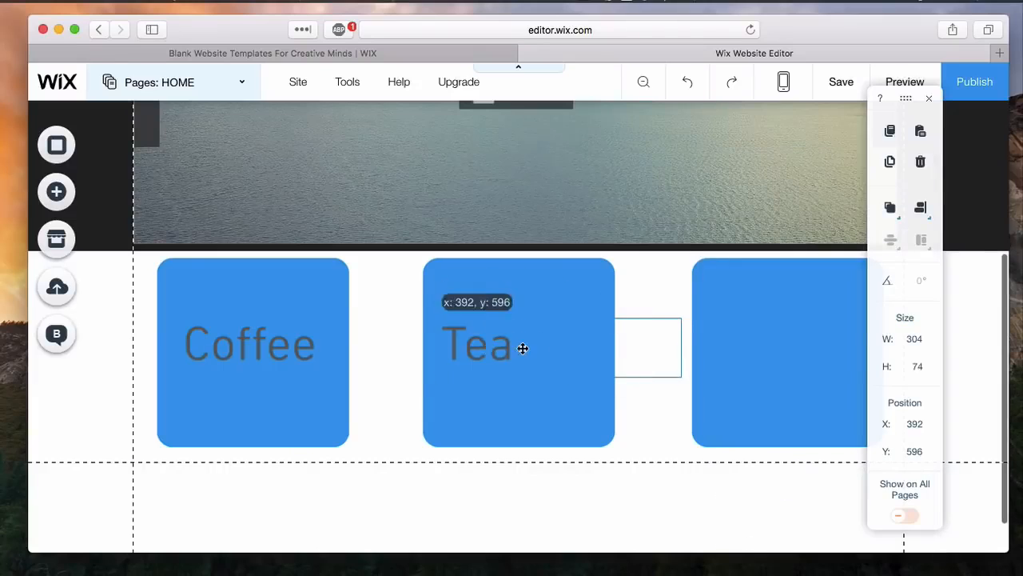
click(374, 341)
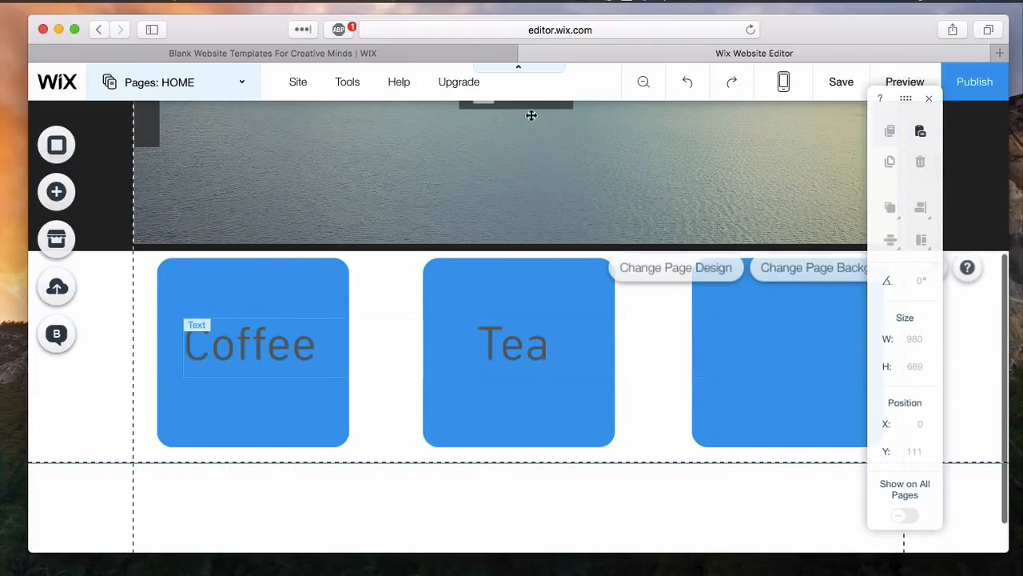
- Paste another Coffee heading onto the third box, change its text to Cocktails and shift it to fit within the box
key(super+v)
drag(251, 418, 797, 350)
click(764, 293)
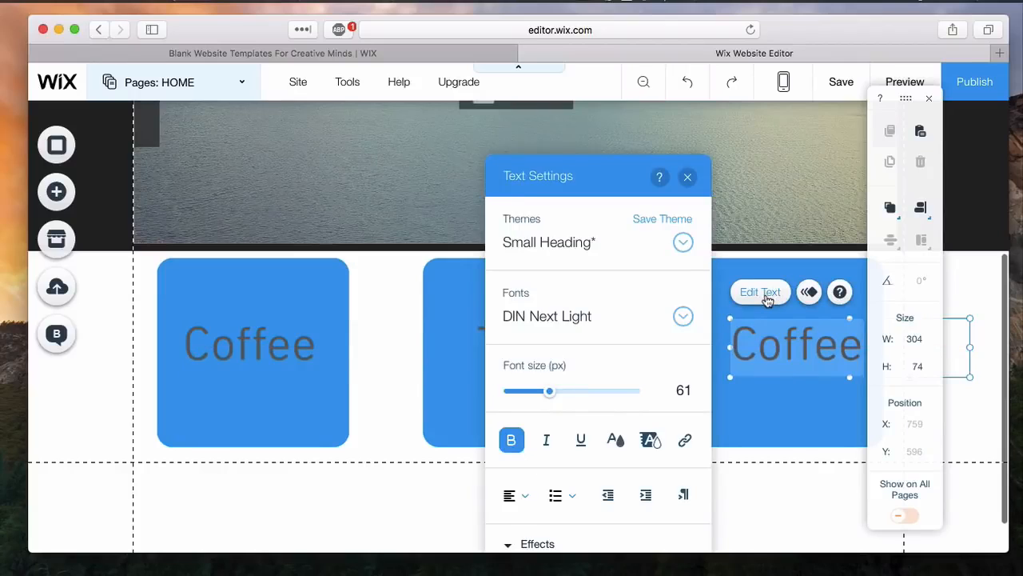
text(Cocktails)
click(795, 524)
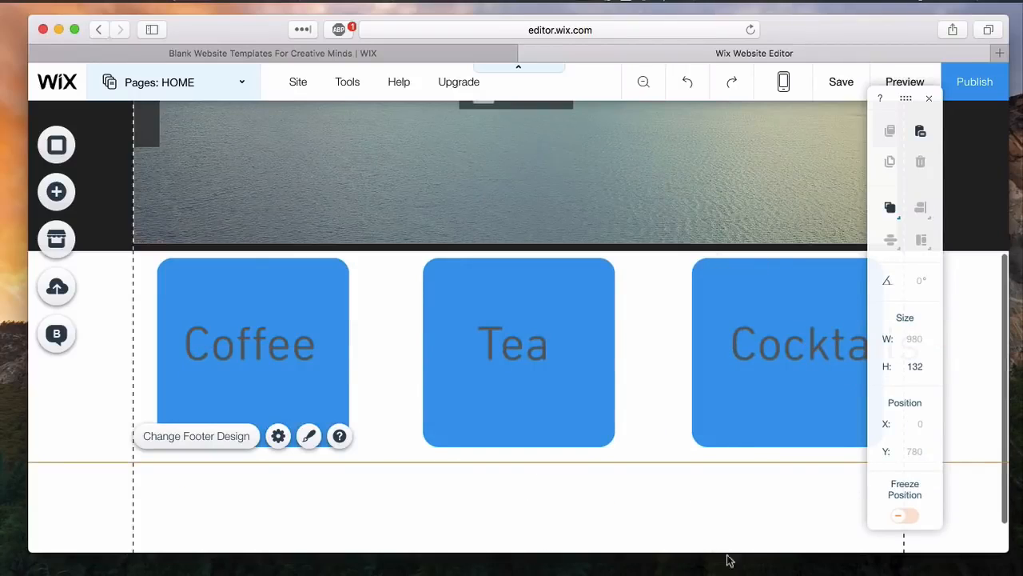
drag(781, 345, 758, 345)
click(771, 502)
drag(884, 107, 936, 124)
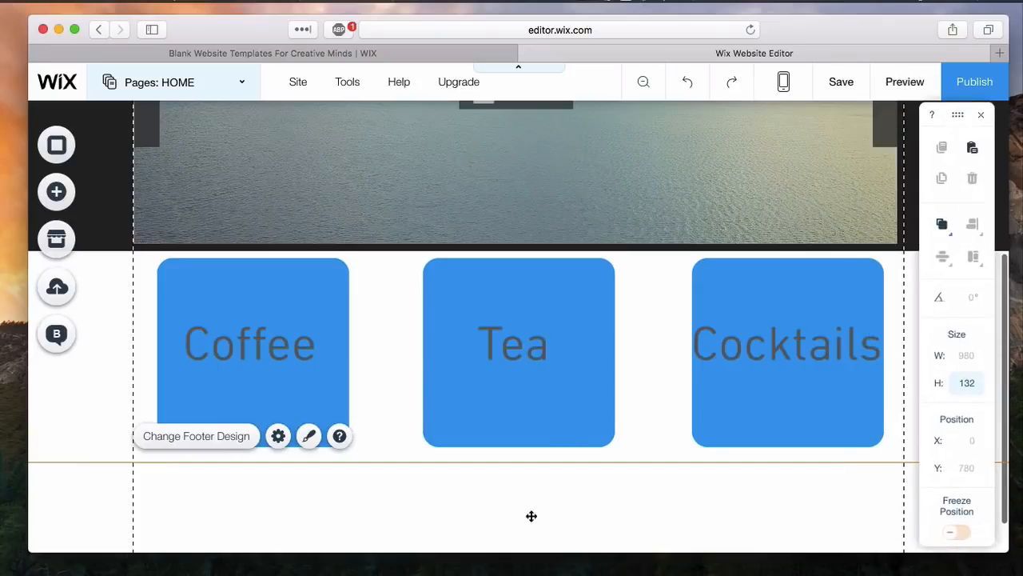
- Add the themed contact form with the message field beside the name, email and subject fields, placing it below the three boxes
scroll(530, 525, down, 2)
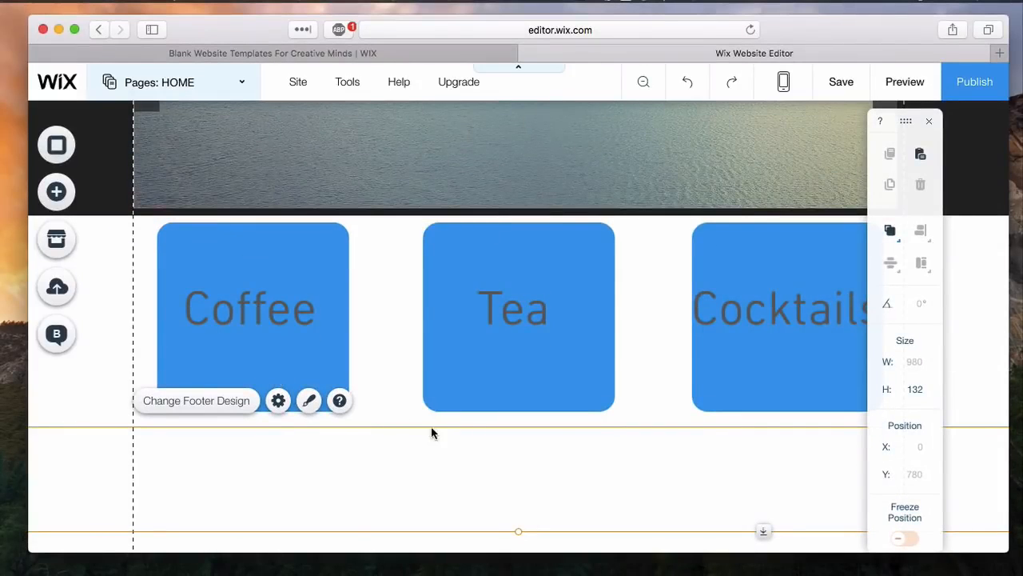
scroll(427, 395, down, 1)
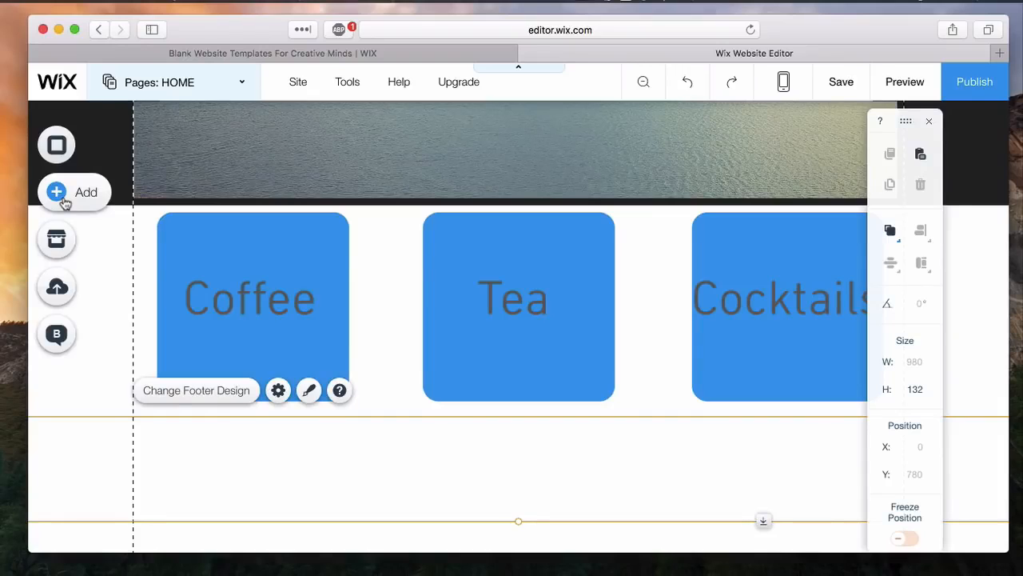
click(89, 195)
click(122, 361)
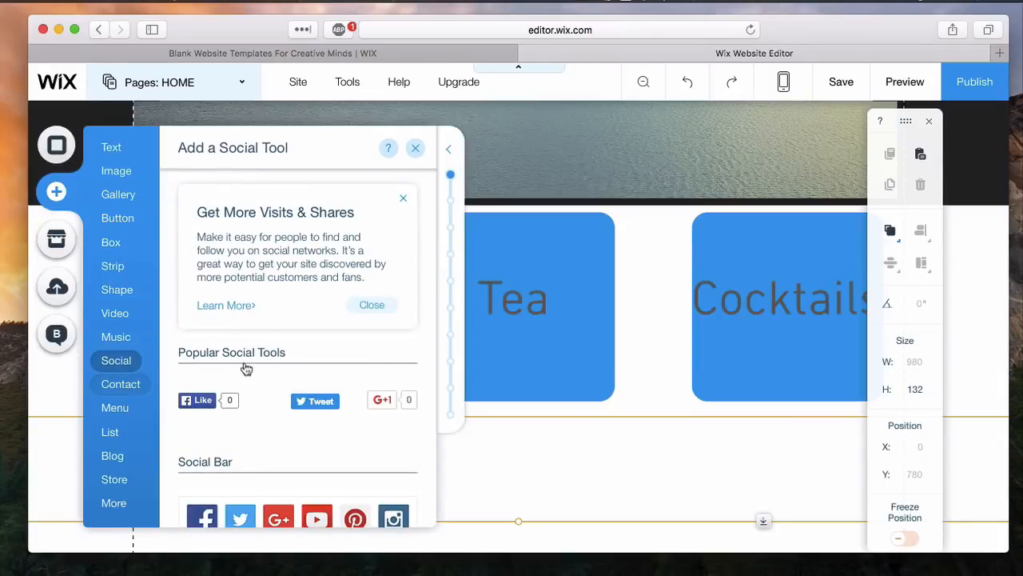
click(121, 385)
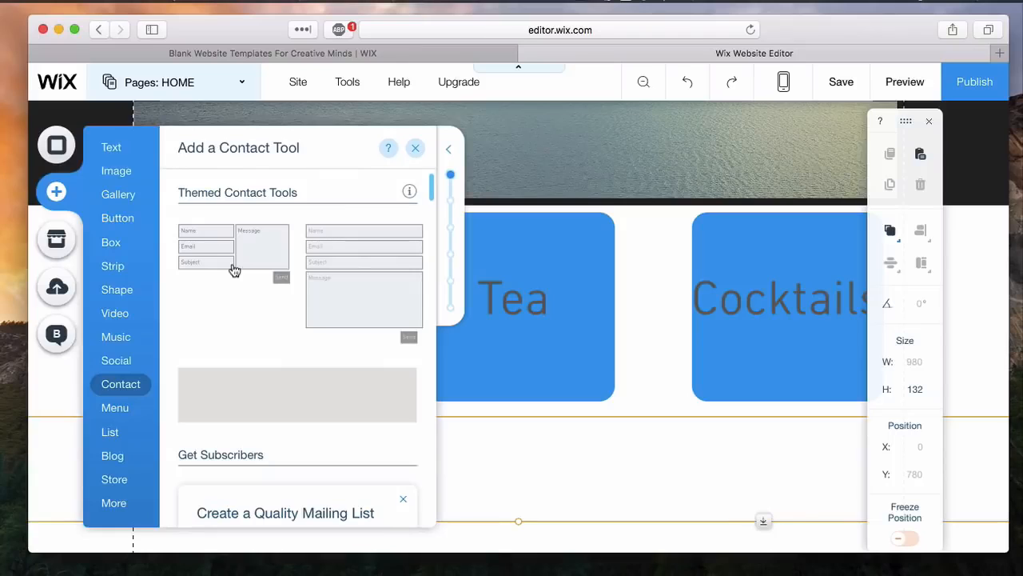
drag(234, 270, 459, 484)
- Widen the contact form to about 805 and position it at about X 82, Y 913 below the boxes
scroll(459, 484, down, 2)
drag(600, 400, 851, 404)
drag(376, 400, 212, 397)
drag(544, 406, 563, 441)
- Add a Large Heading between the boxes and the contact form, reading Contact Us!
click(72, 193)
click(111, 147)
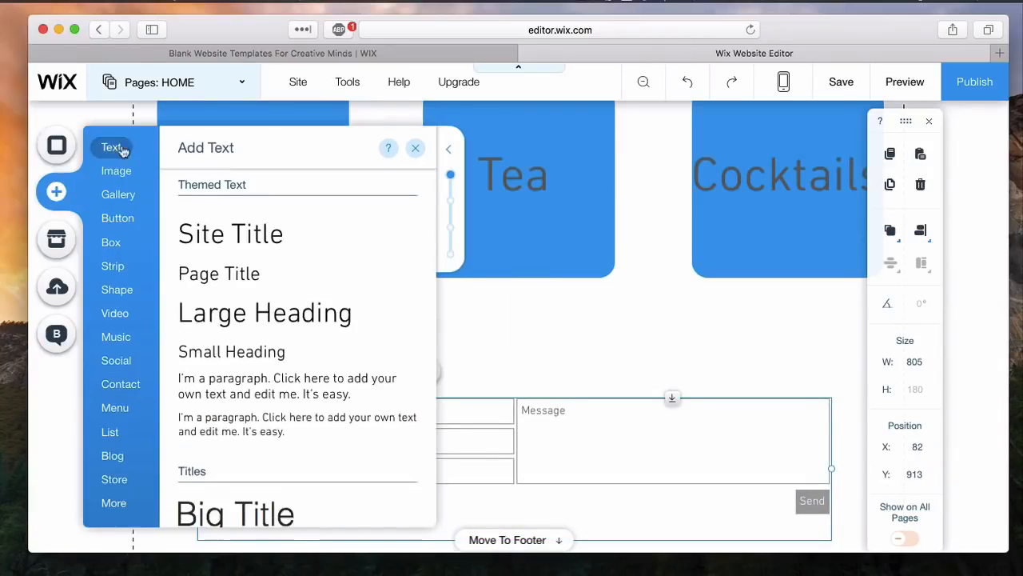
drag(267, 319, 484, 322)
click(435, 282)
text(Contact Us!)
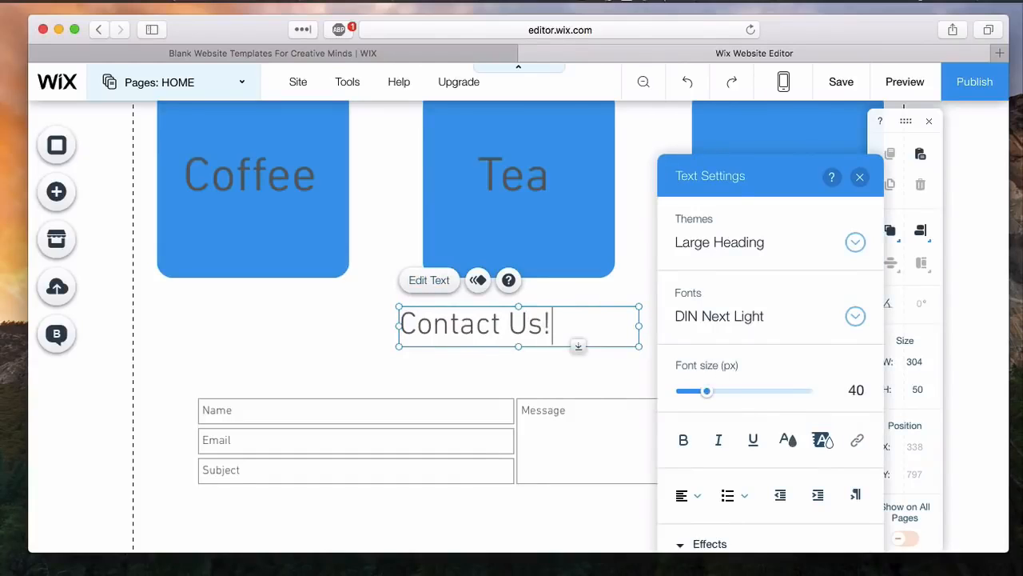
- Make the Contact Us! heading bold and slightly larger, and centre it above the contact form
key(super+a)
click(684, 439)
drag(708, 392, 713, 392)
click(861, 177)
click(429, 361)
click(511, 328)
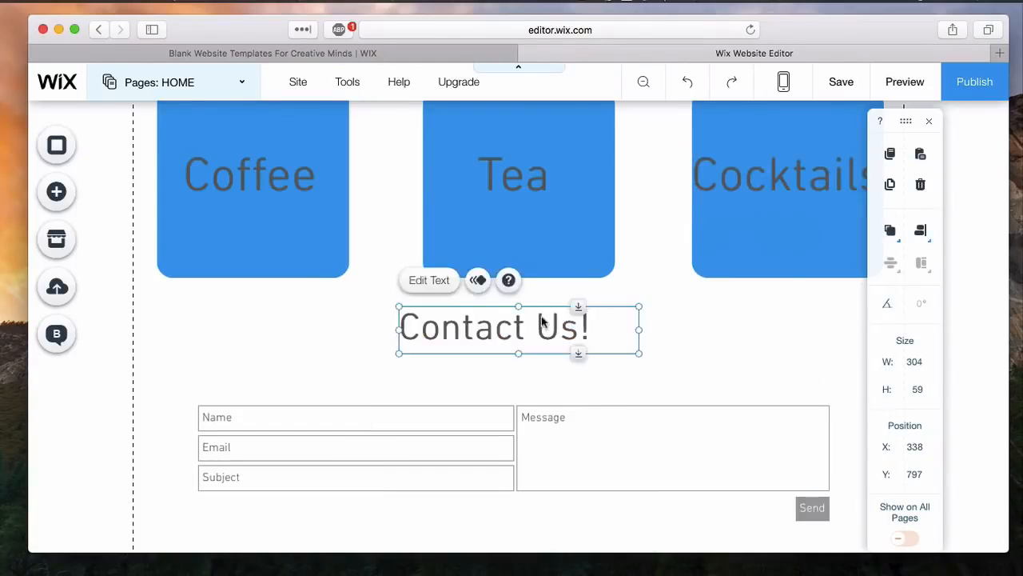
drag(508, 356, 530, 390)
click(527, 324)
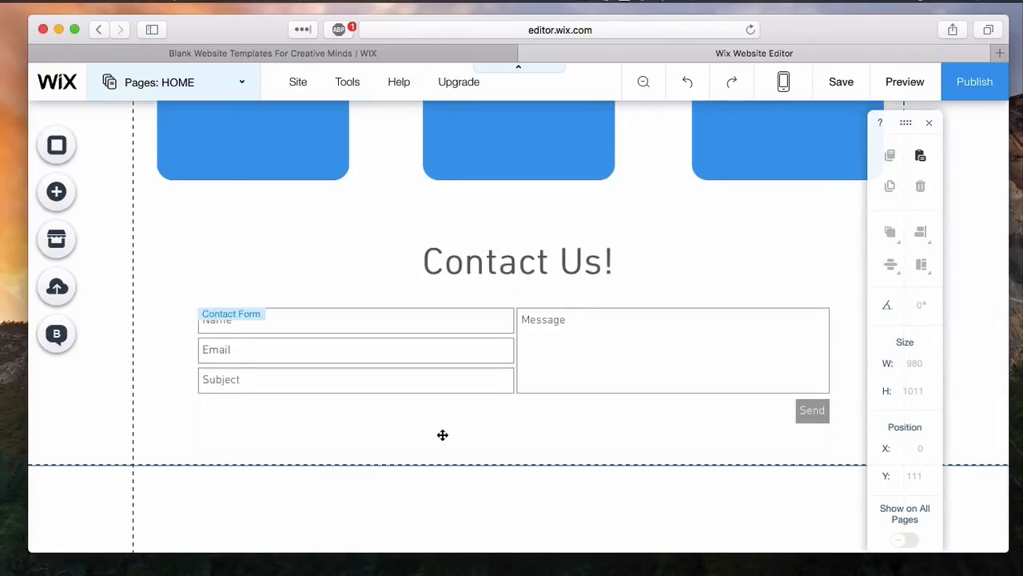
- Remove all the default images from the slide show's gallery, from Mountain Lake through Old City Street and the boathouse
scroll(442, 434, up, 5)
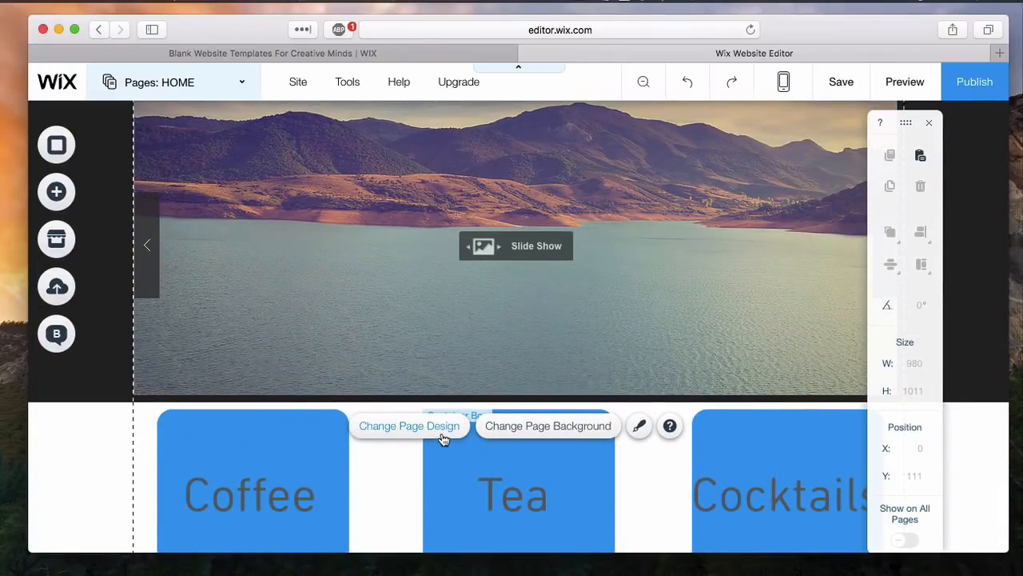
scroll(592, 271, down, 2)
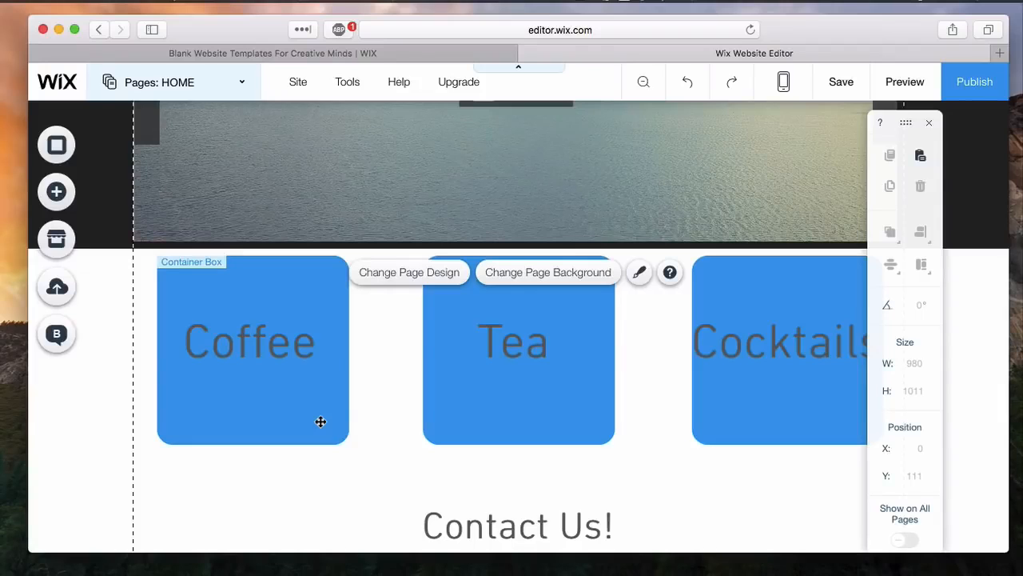
scroll(321, 421, up, 3)
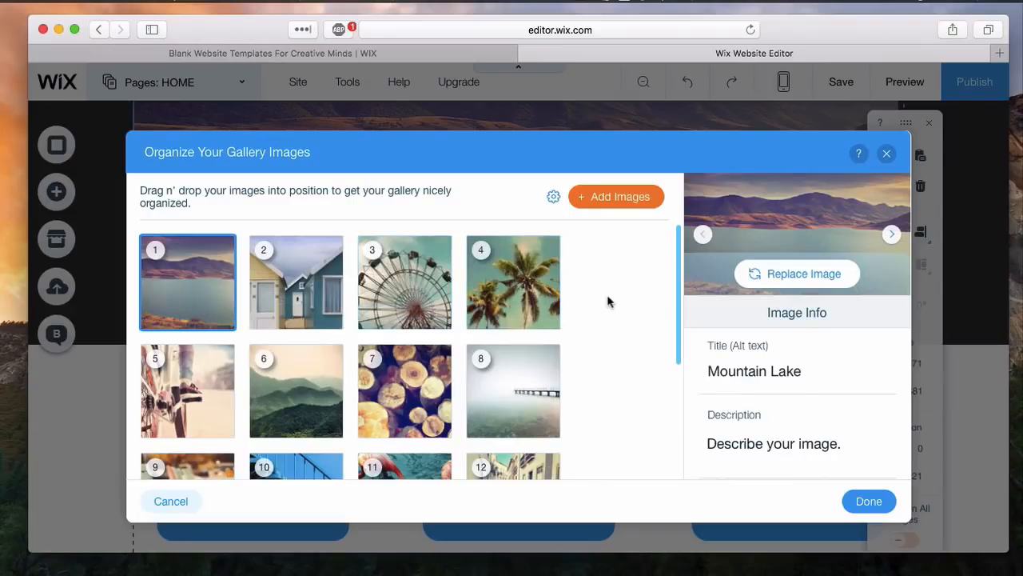
scroll(597, 296, down, 1)
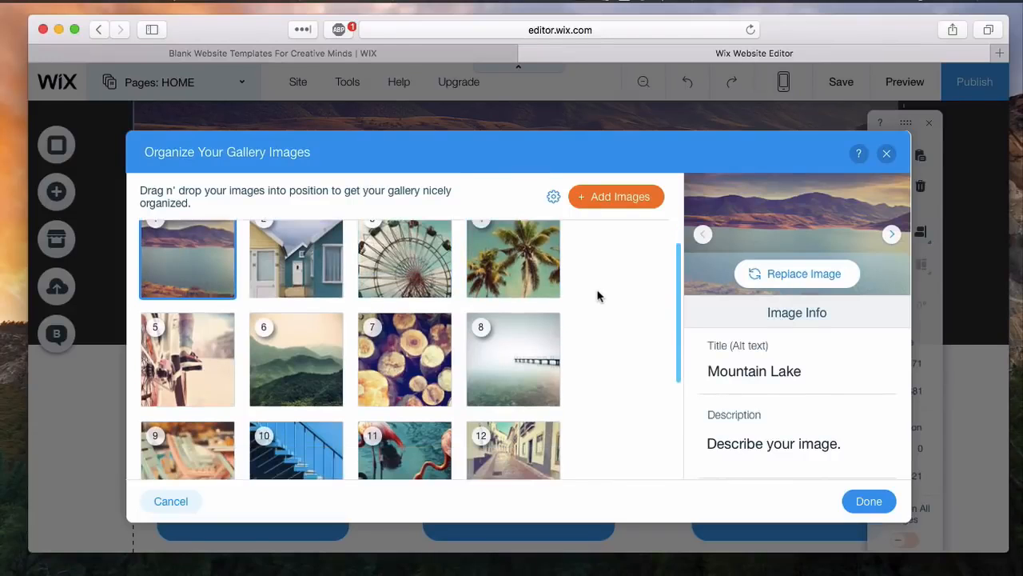
click(222, 291)
click(222, 291)
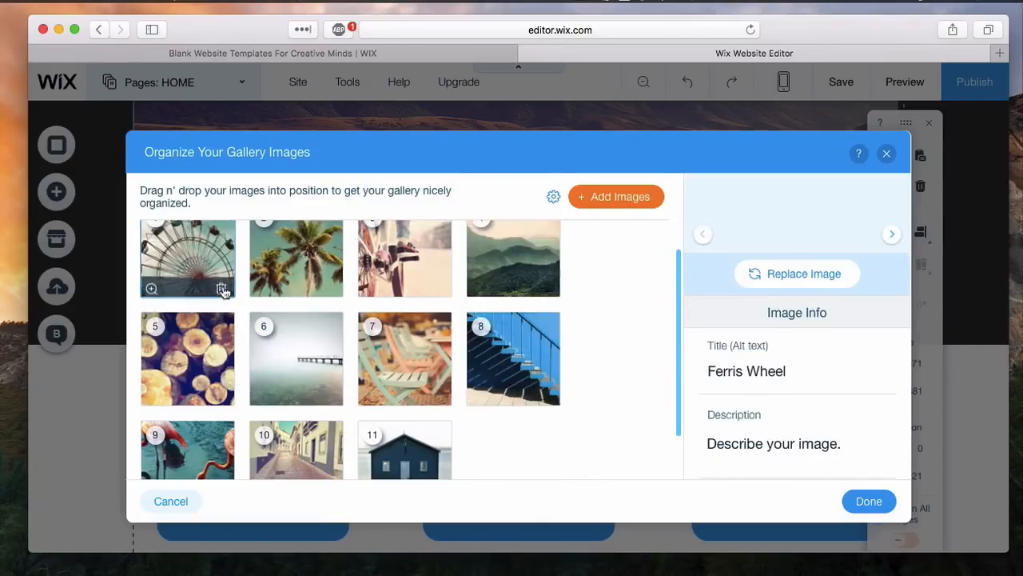
click(222, 292)
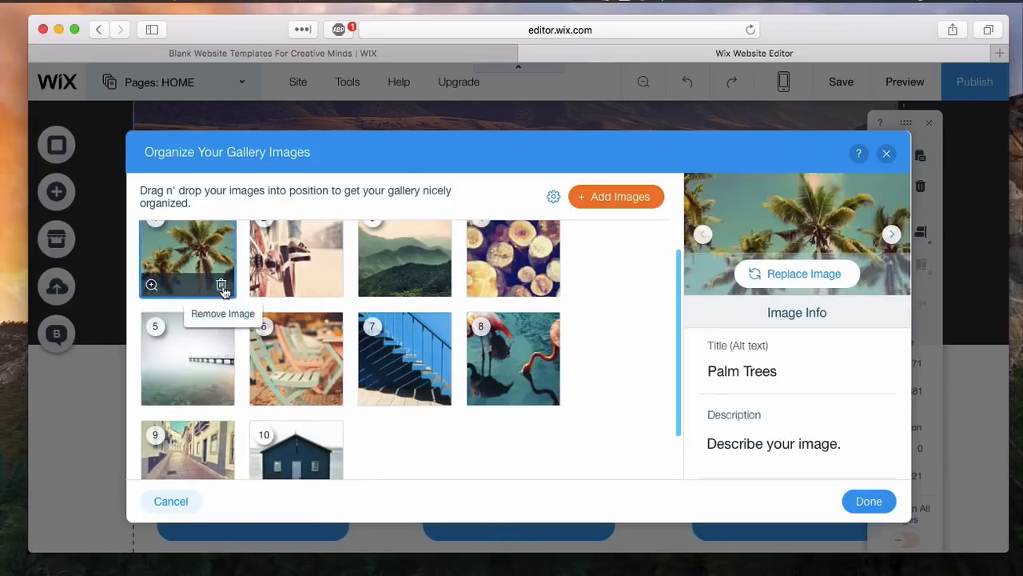
click(222, 292)
click(224, 291)
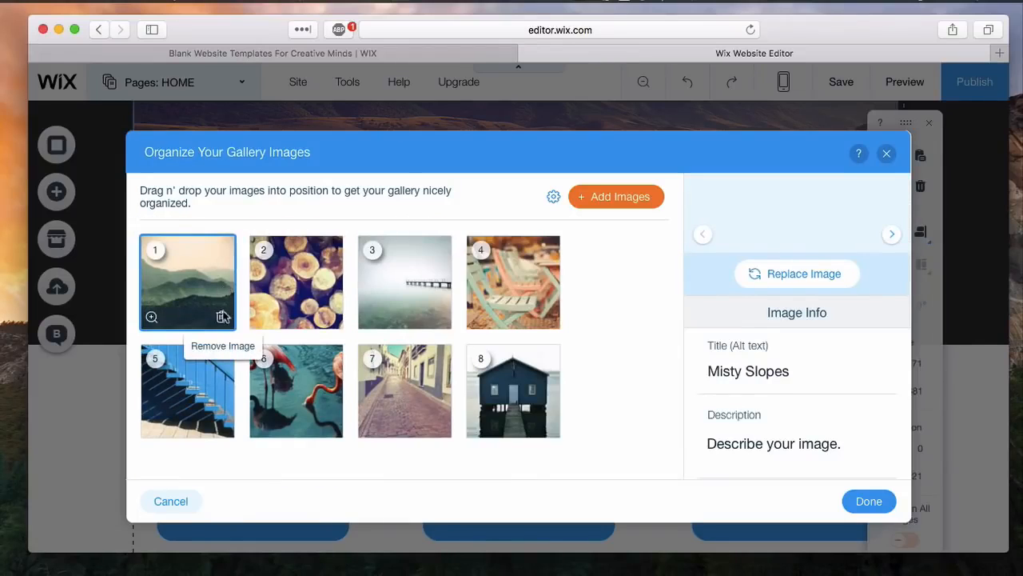
click(222, 319)
click(221, 324)
click(221, 325)
click(221, 320)
click(221, 319)
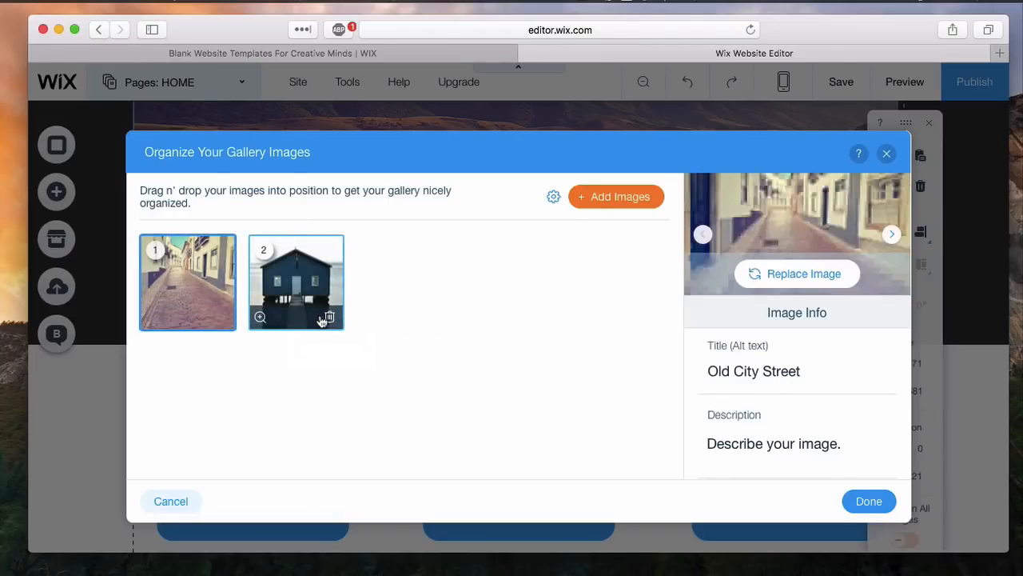
click(222, 318)
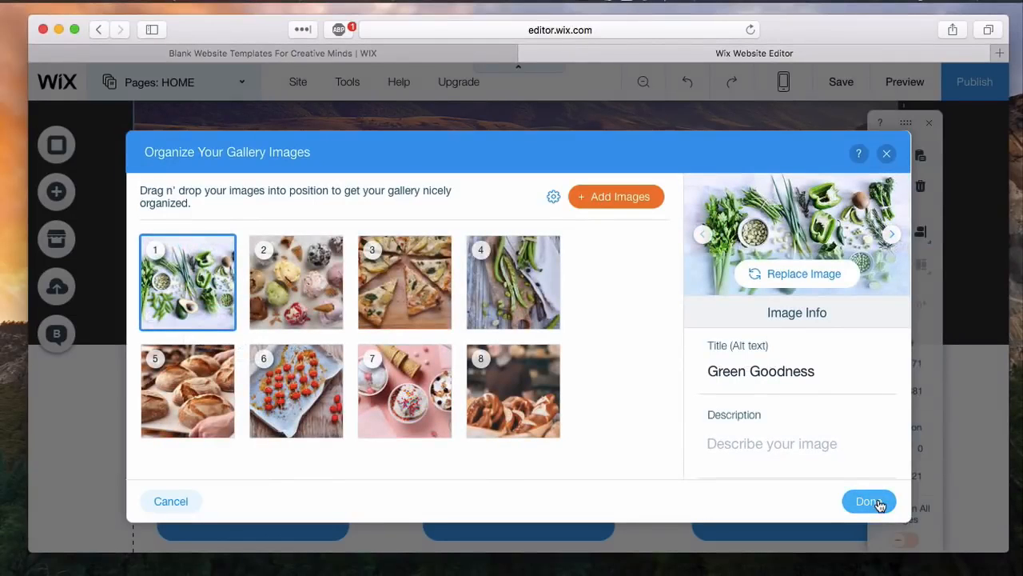
- Fill the slide show gallery with eight food images, starting with Green Goodness, and apply the new image set
scroll(827, 421, down, 2)
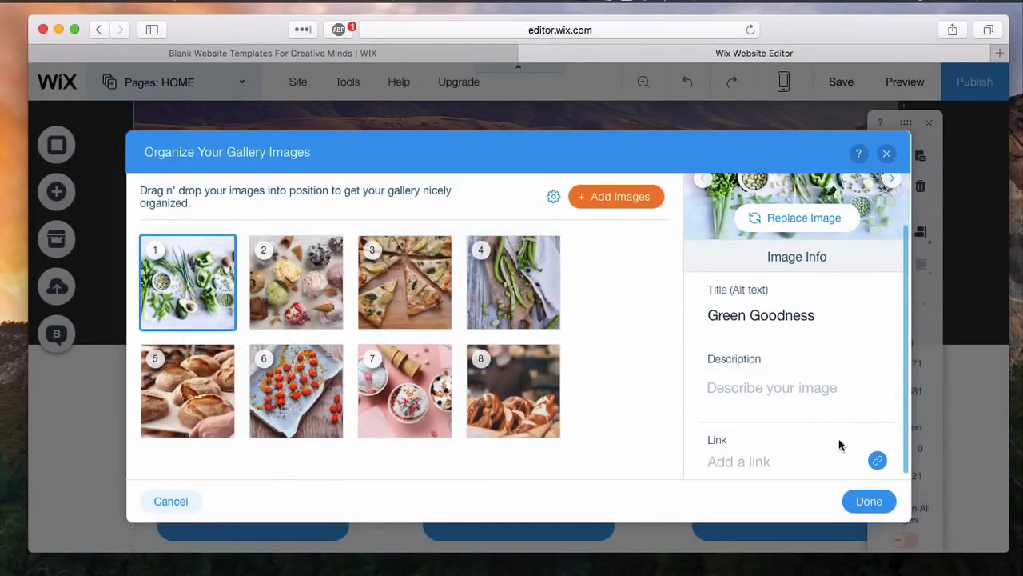
click(873, 502)
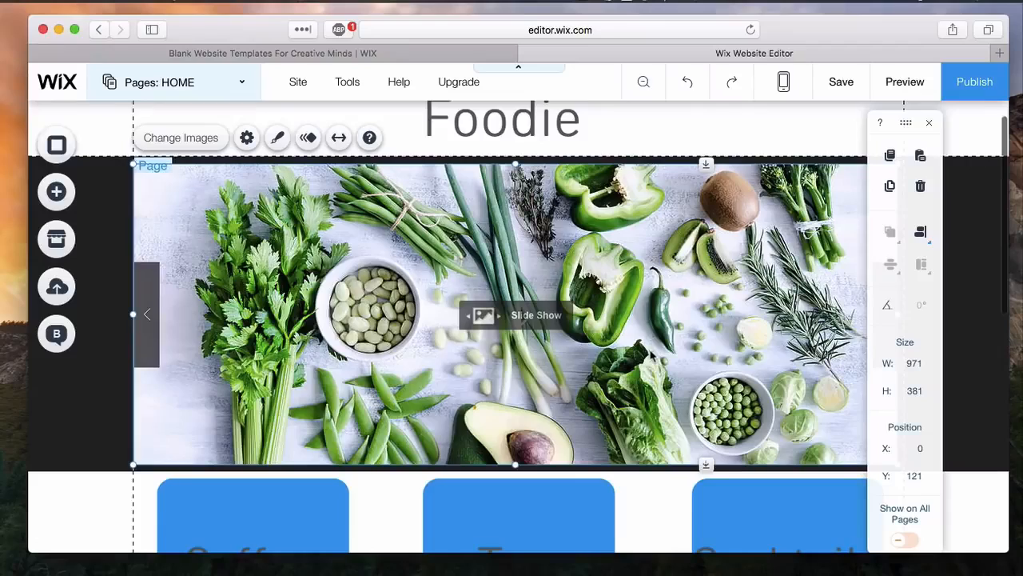
- Delete the Coffee, Tea and Cocktails headings together from the three boxes below the slide show
scroll(651, 352, down, 5)
drag(103, 274, 812, 394)
drag(103, 272, 789, 369)
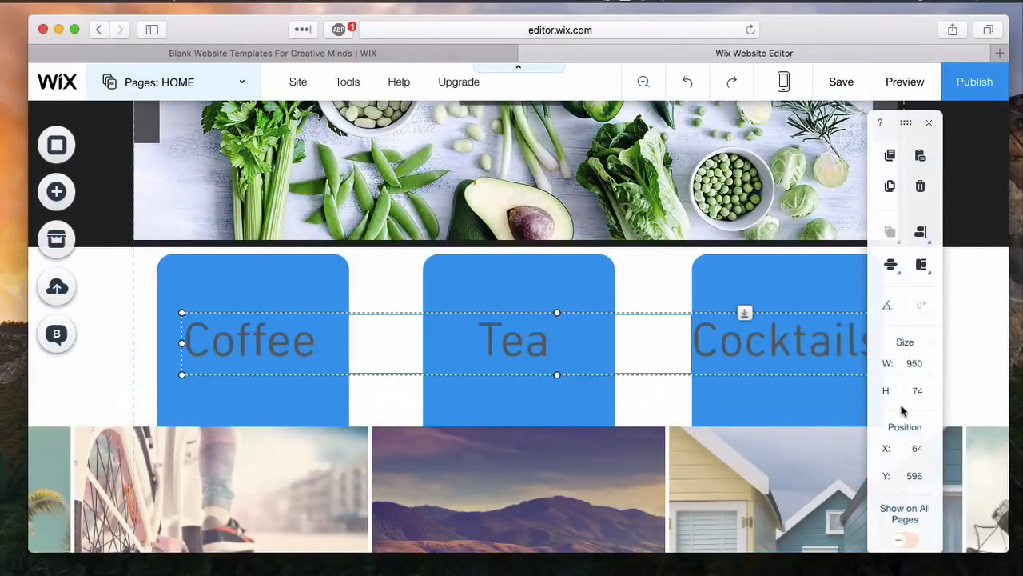
key(Delete)
- Delete the three blue container boxes between the slide show and the Contact Us! heading
click(506, 354)
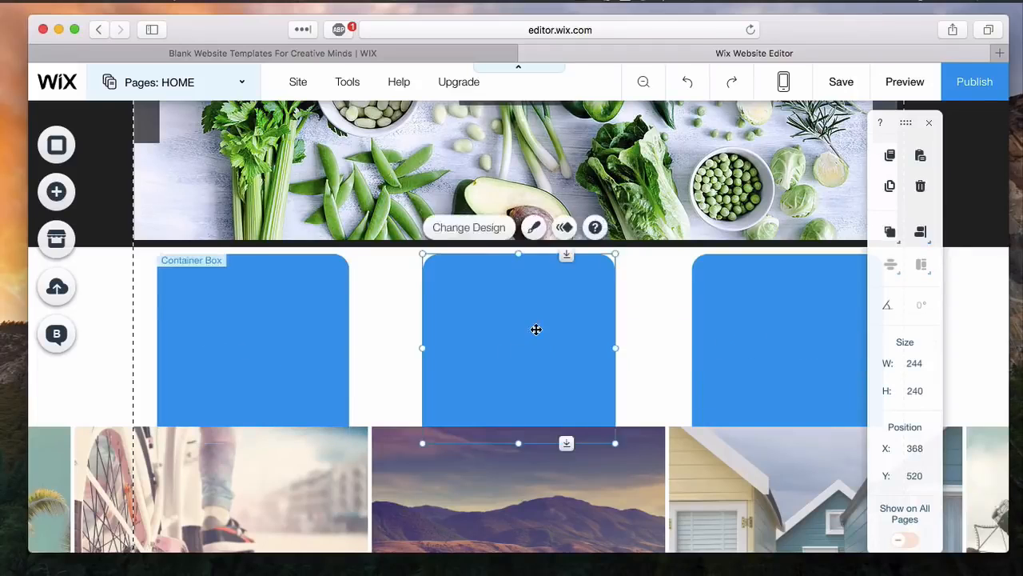
key(Delete)
click(775, 344)
key(Delete)
click(297, 370)
key(Delete)
- Move the full-width gallery up to about Y 532 beneath the slide show and replace its images with drink photos
drag(295, 450, 320, 293)
double_click(455, 296)
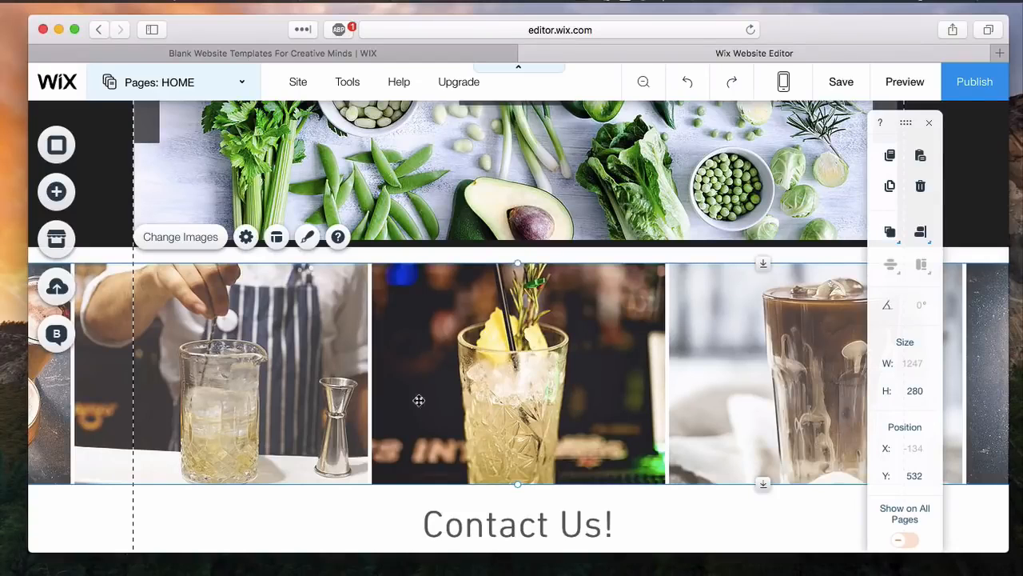
scroll(289, 389, up, 2)
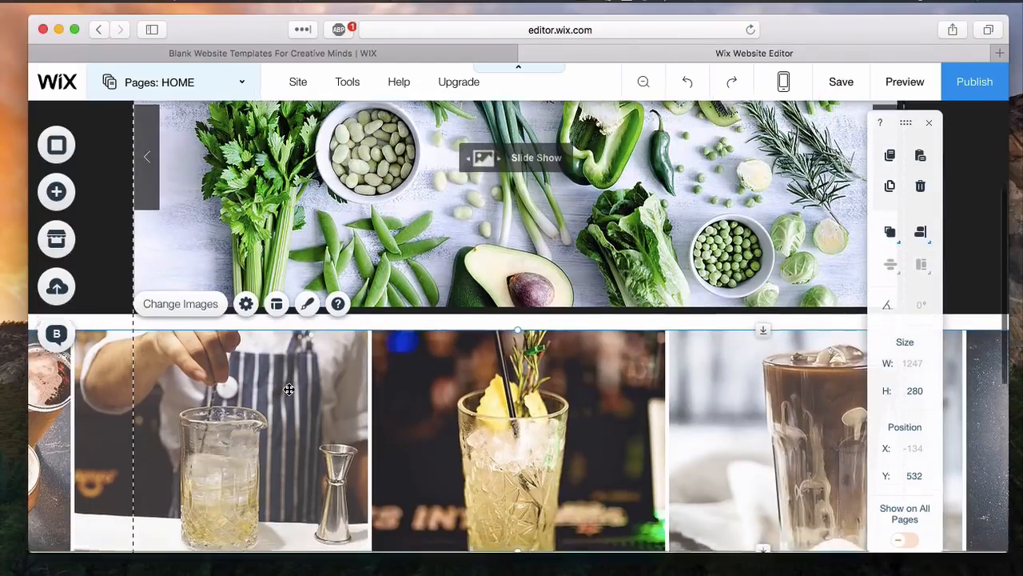
scroll(290, 389, down, 3)
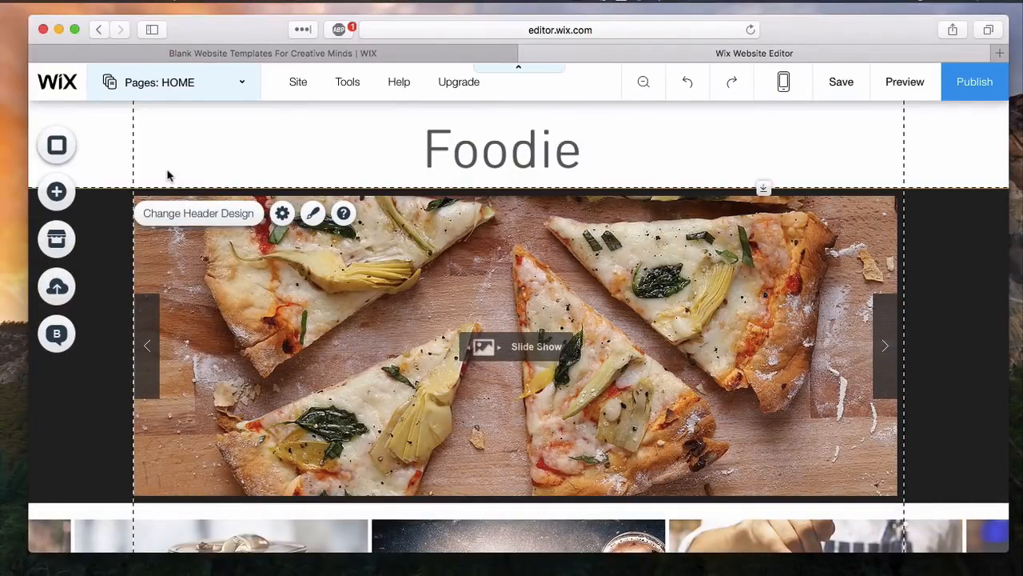
- Add the flat grey themed menu with divided items and place it along the lower edge of the header
click(72, 203)
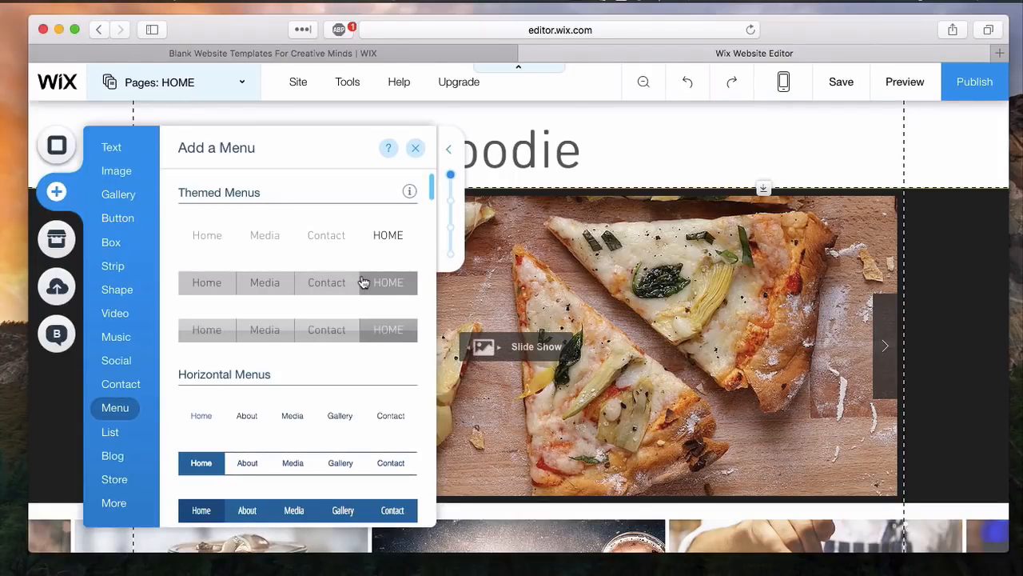
scroll(364, 283, down, 1)
scroll(364, 282, down, 5)
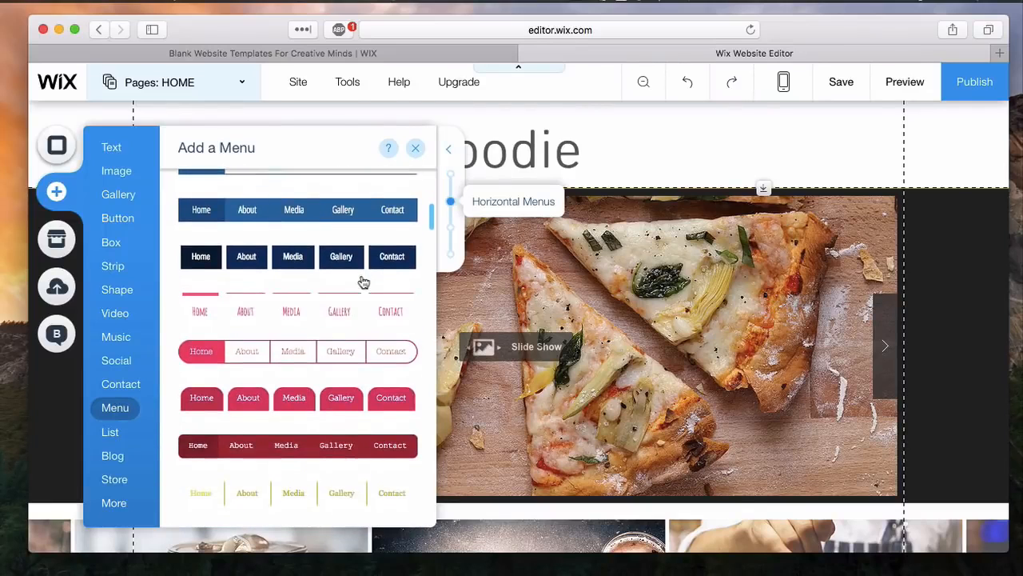
scroll(364, 282, up, 3)
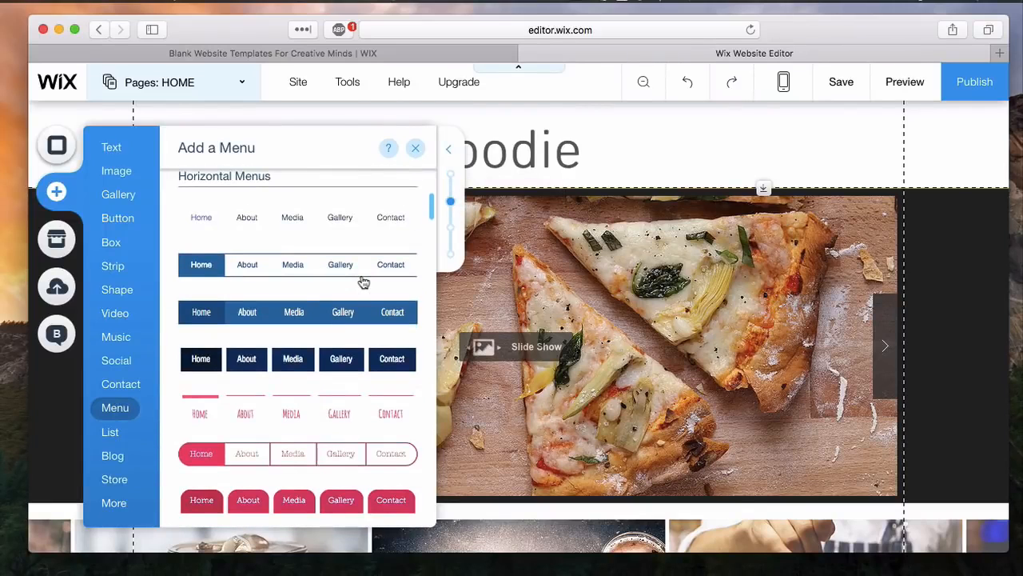
scroll(364, 283, up, 5)
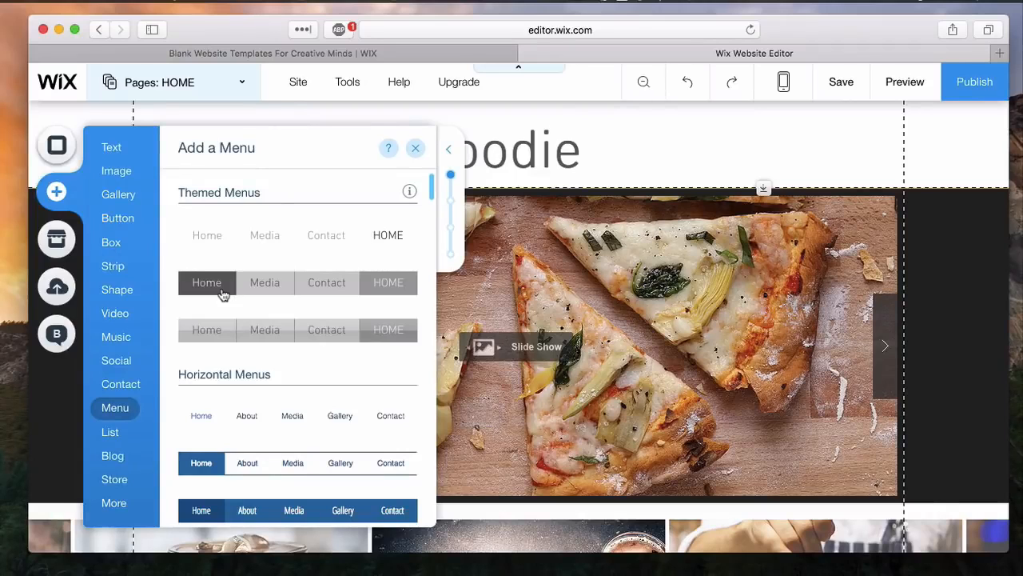
click(264, 286)
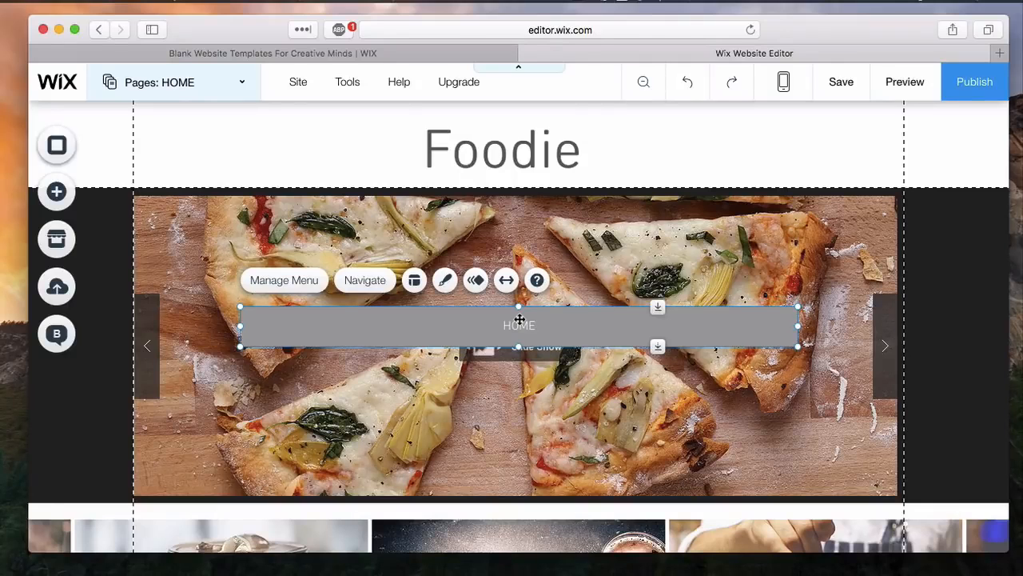
drag(519, 319, 504, 166)
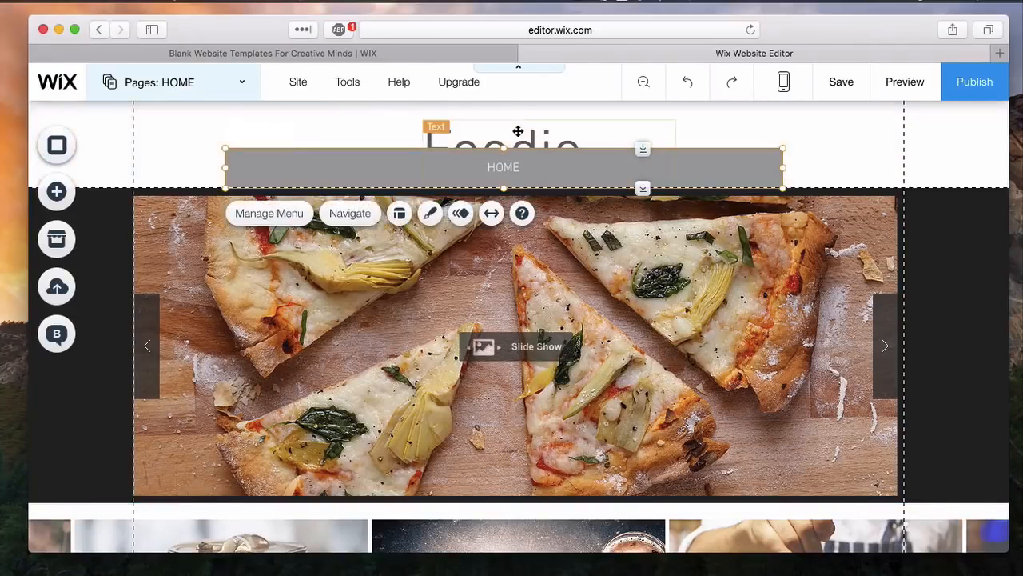
- Move the Foodie title up in the header, keeping it centred, and shift the menu slightly down beneath it
drag(518, 122, 512, 101)
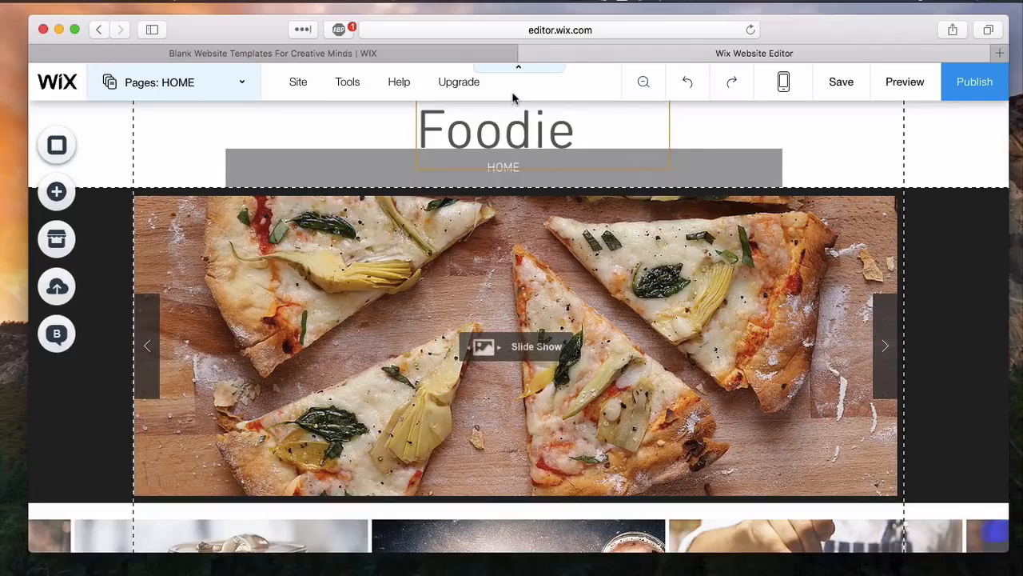
click(526, 138)
click(534, 123)
mouse_move(535, 119)
mouse_down()
mouse_move(538, 110)
mouse_move(543, 134)
mouse_up()
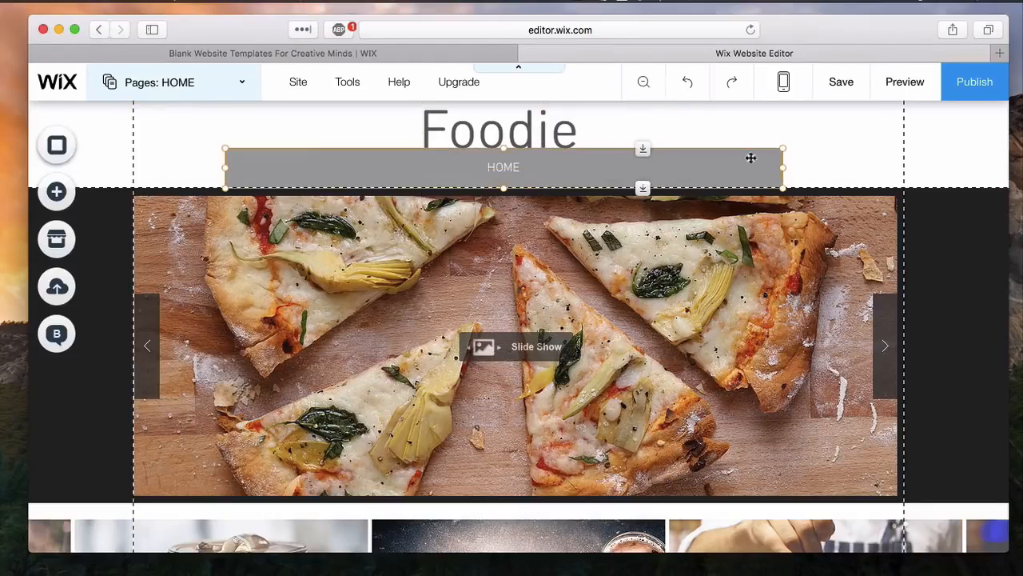
click(777, 155)
drag(645, 158, 645, 162)
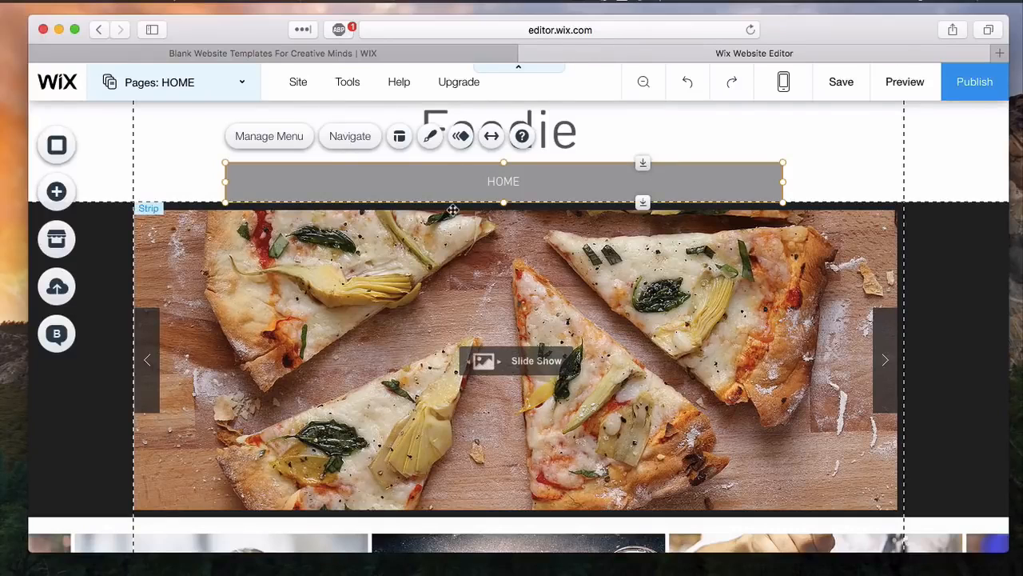
- Add a new page named About to the site
click(244, 88)
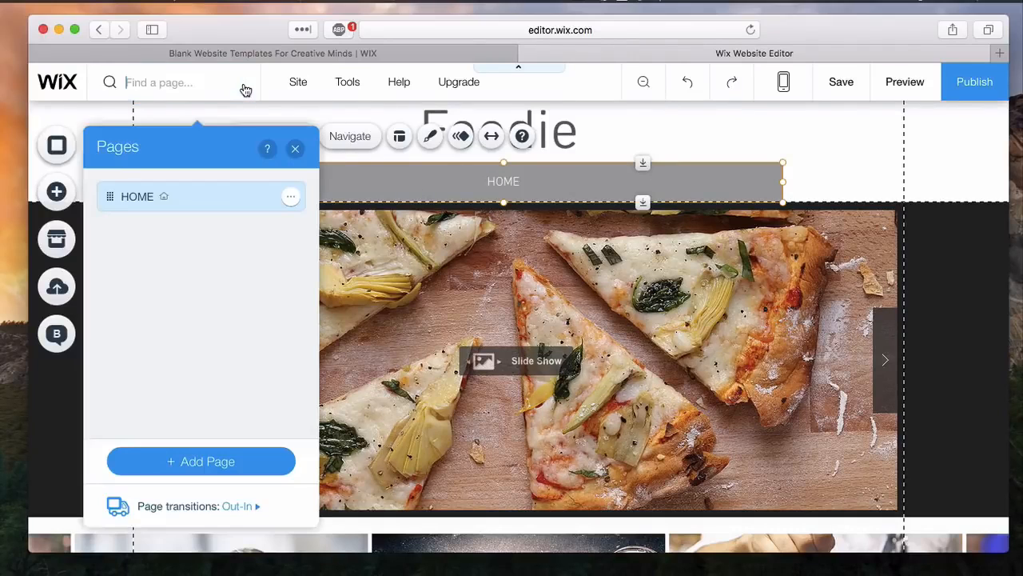
click(229, 460)
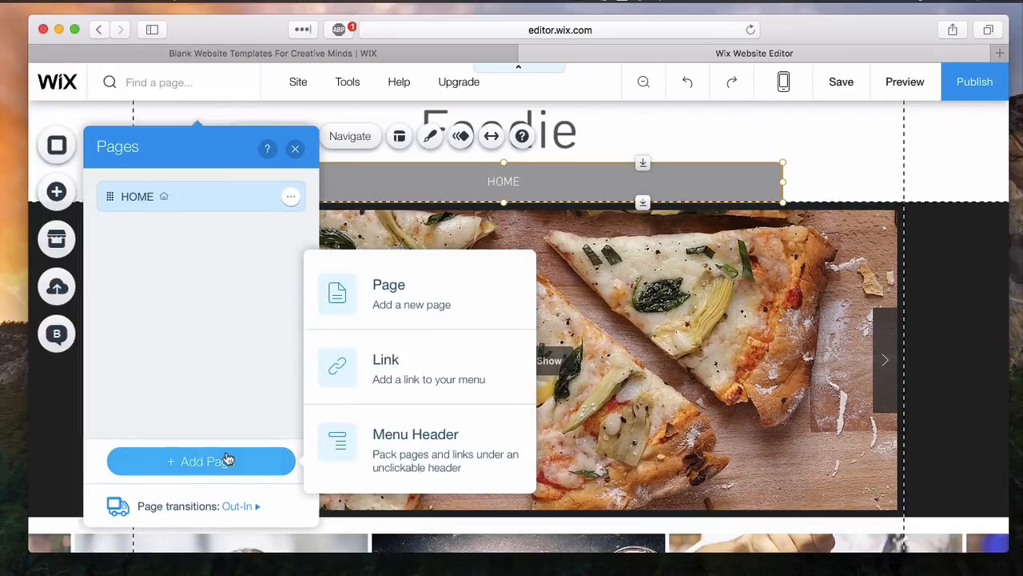
click(429, 294)
text(About)
key(Return)
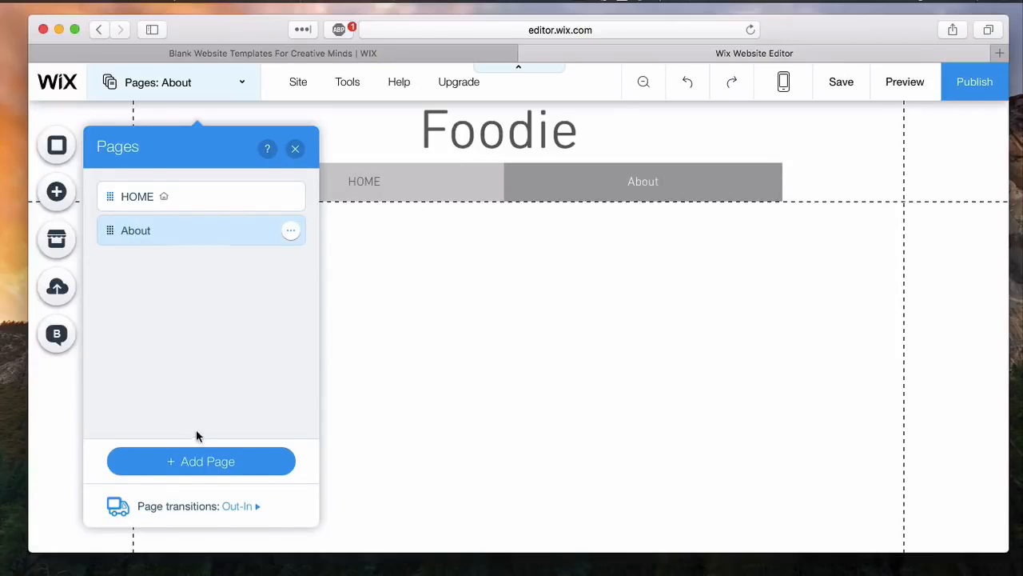
- Add another new page named Blog to the site
click(197, 464)
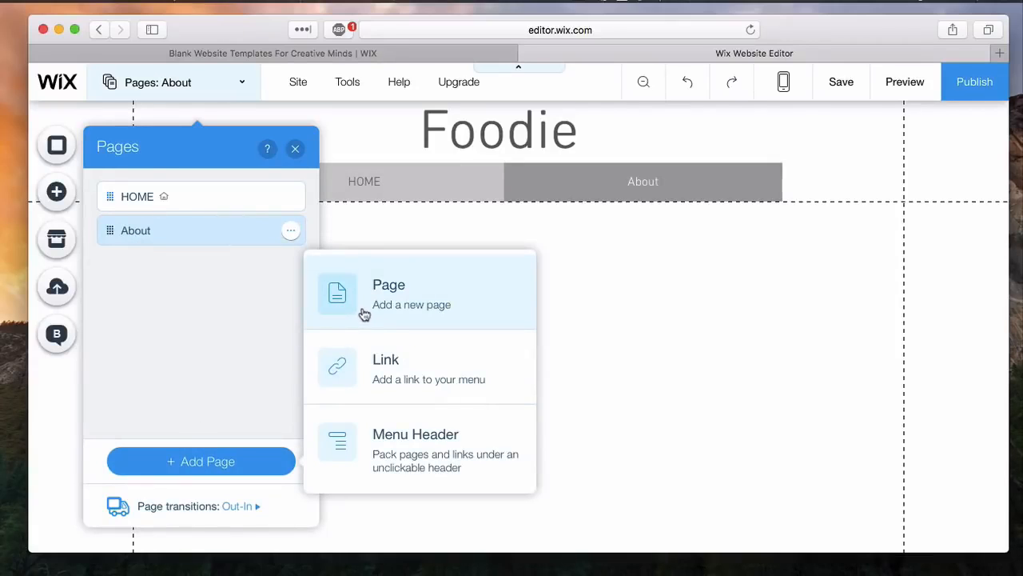
click(364, 313)
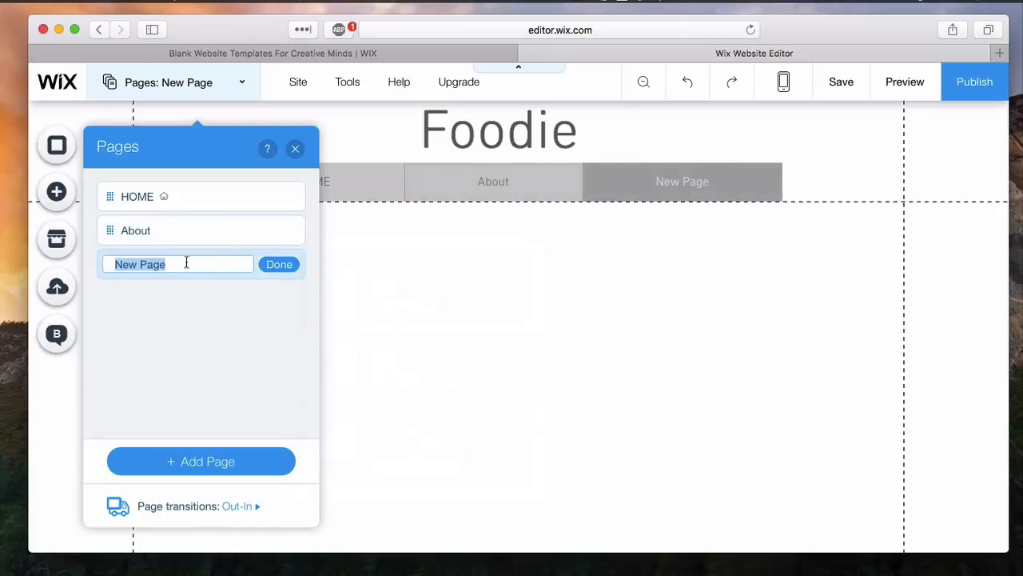
key(BackSpace)
text(Blog)
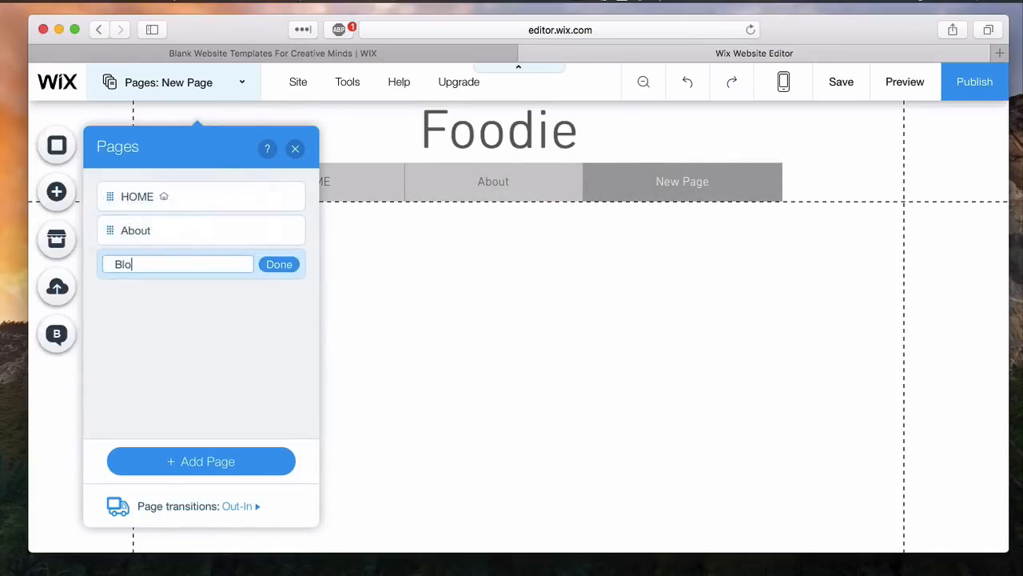
key(Return)
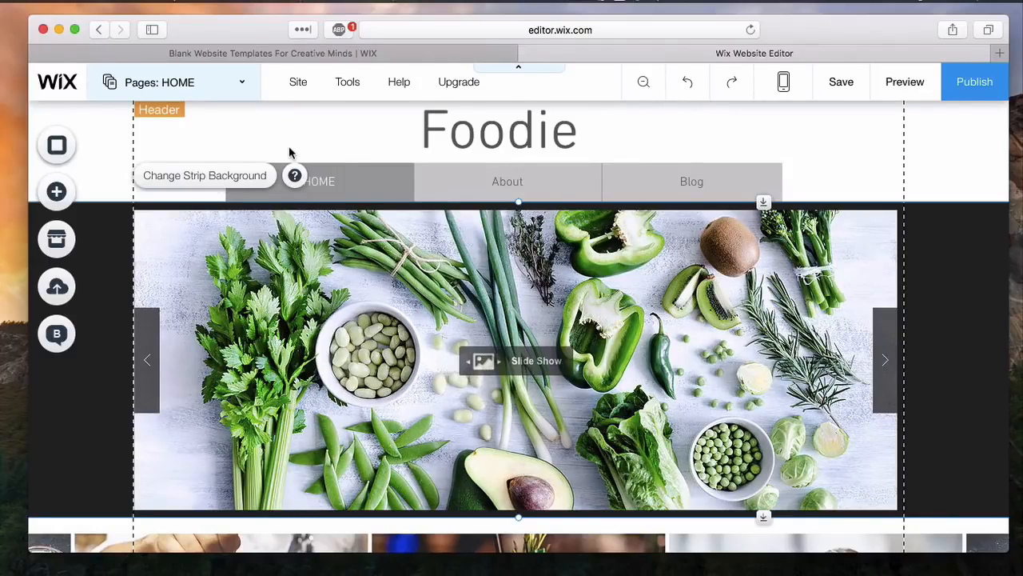
- Preview the home page and look through its menu, slide show, drinks gallery and contact form
click(904, 83)
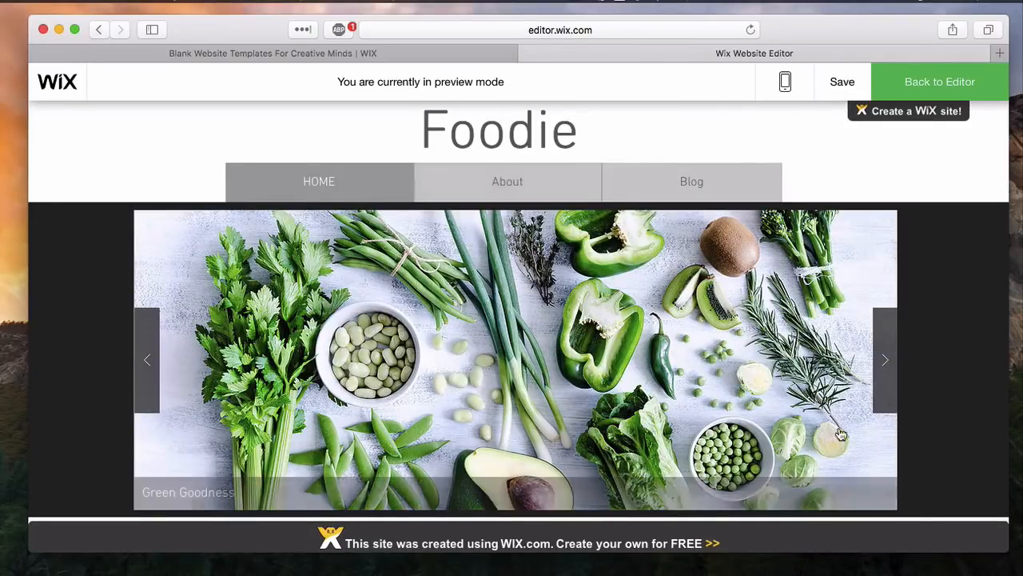
scroll(840, 432, down, 5)
scroll(841, 434, down, 3)
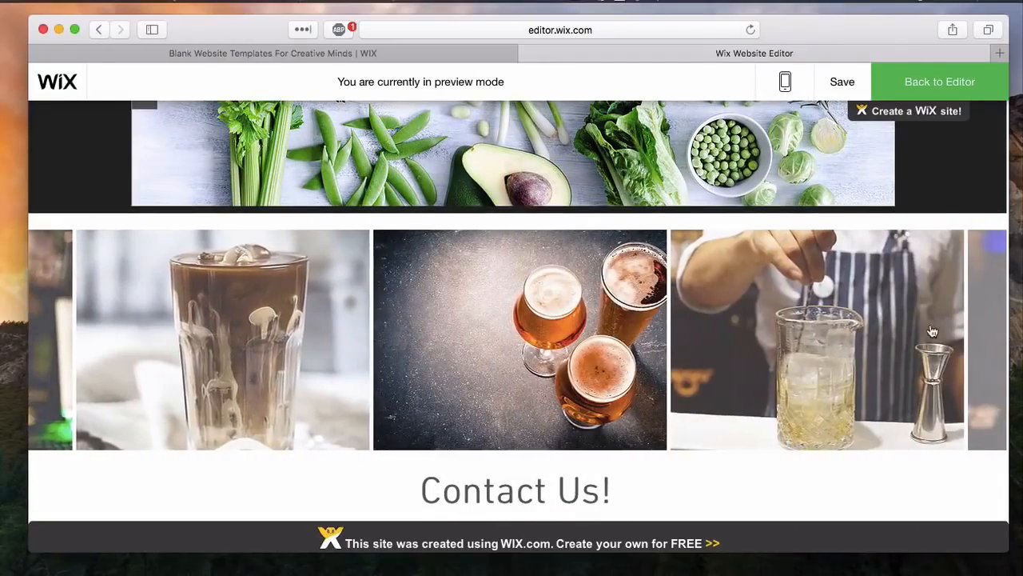
scroll(760, 420, down, 5)
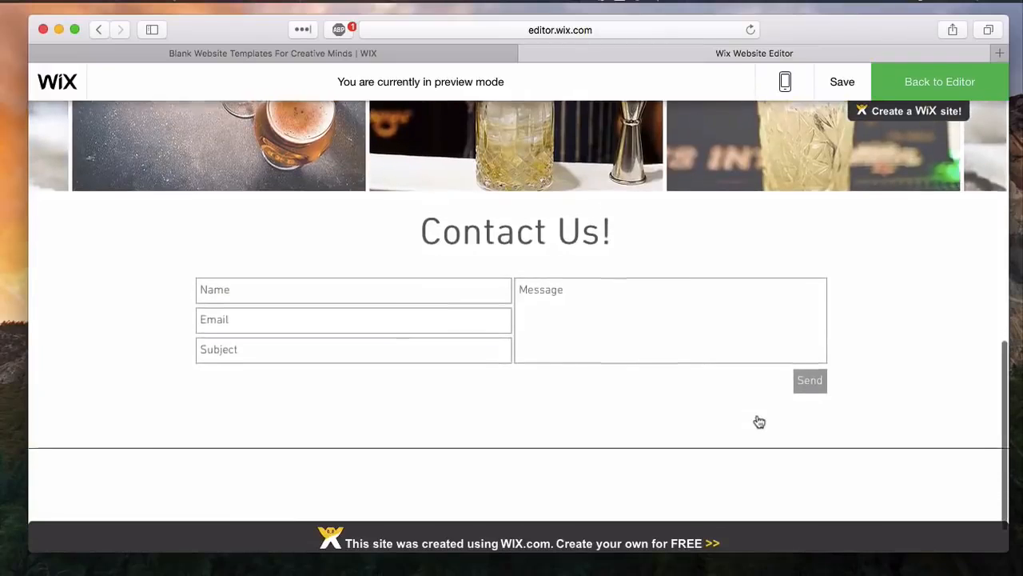
scroll(756, 427, down, 1)
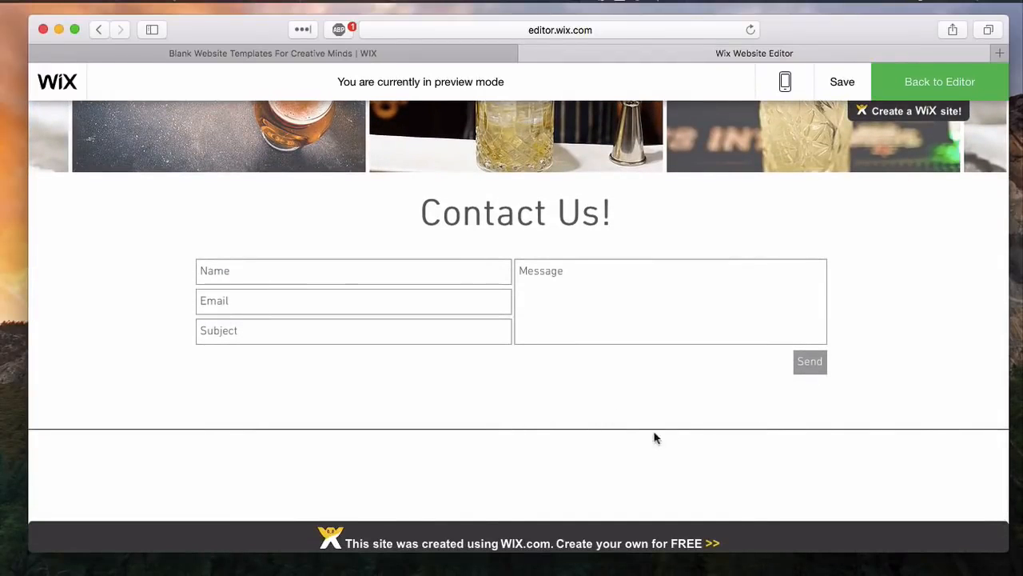
scroll(690, 426, down, 1)
scroll(692, 428, up, 15)
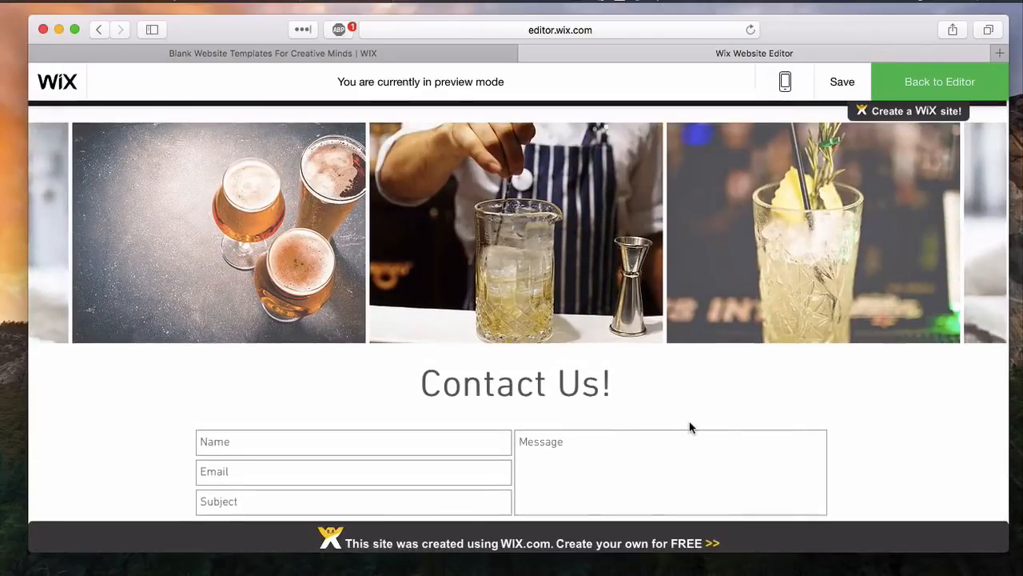